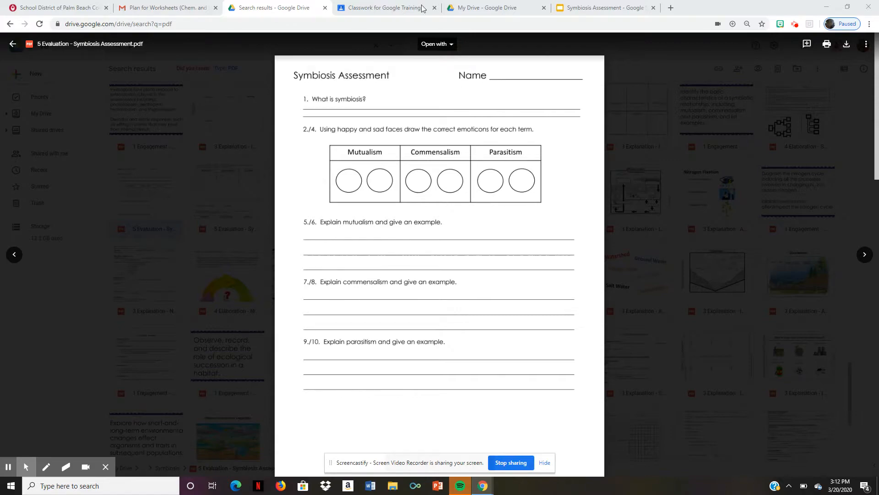
- Create a blank Google Slides presentation from My Drive and dismiss the theme choices
{"action": "left_click", "coordinate": [461, 8]}
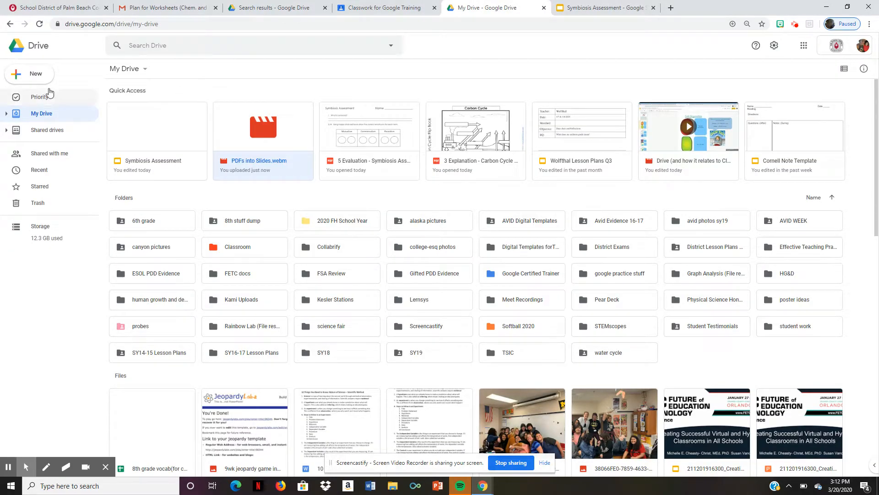
{"action": "left_click", "coordinate": [28, 75]}
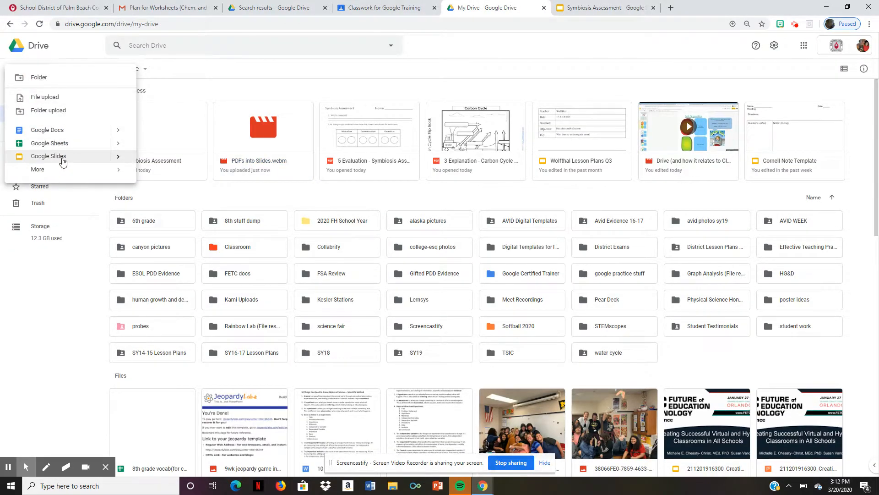
{"action": "left_click", "coordinate": [206, 96]}
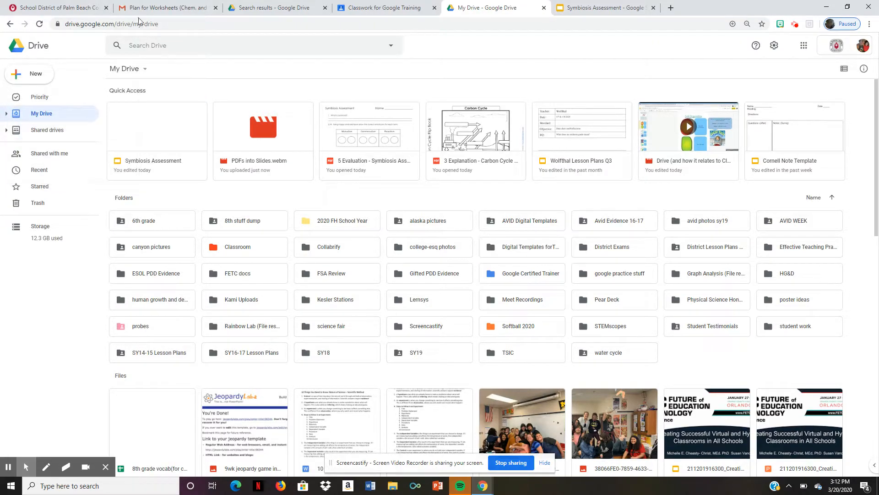
{"action": "left_click", "coordinate": [34, 76]}
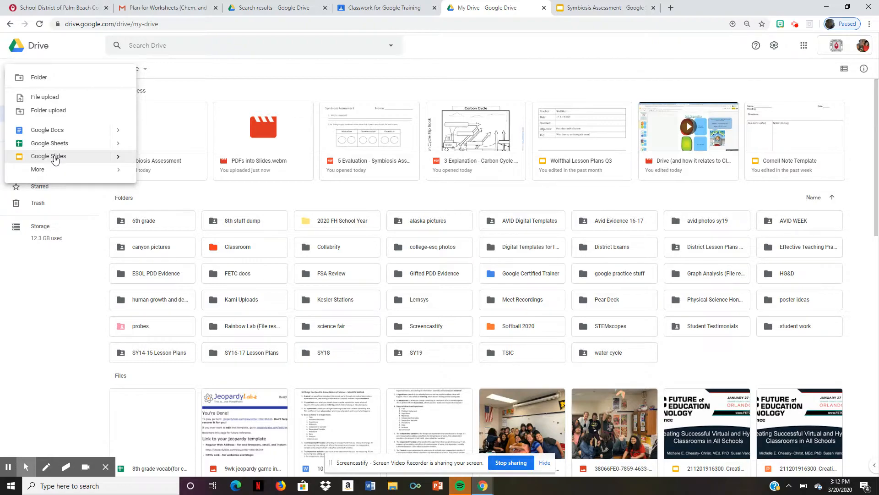
{"action": "left_click", "coordinate": [119, 158]}
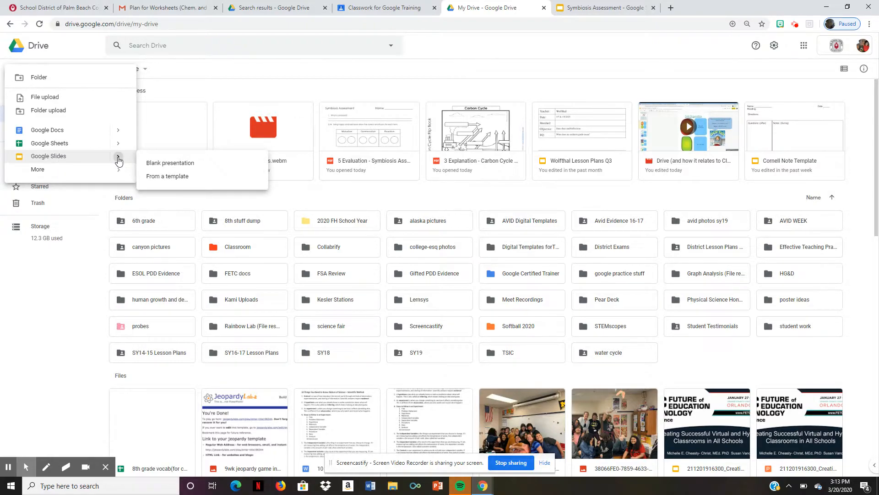
{"action": "left_click", "coordinate": [164, 167]}
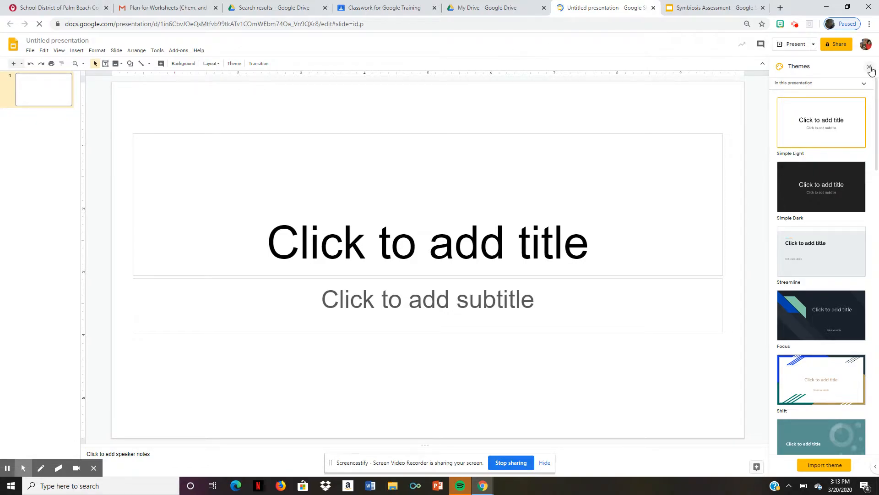
{"action": "left_click", "coordinate": [869, 67]}
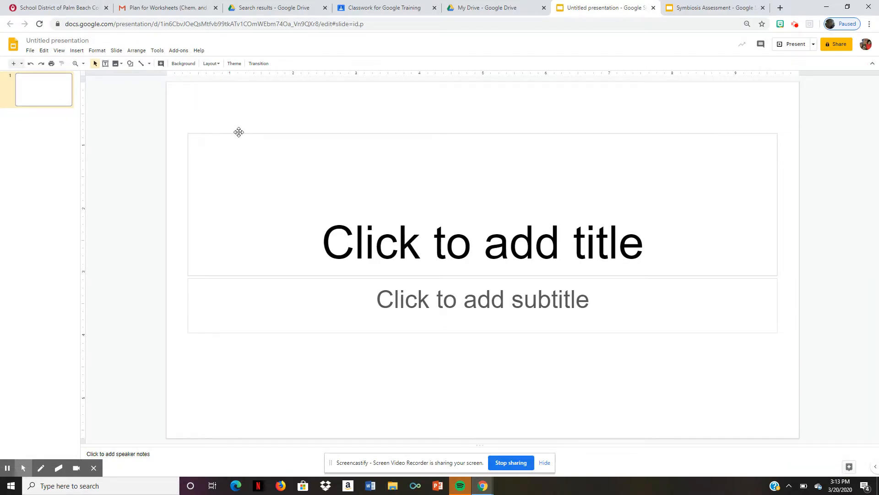
- Set the presentation's page setup to a custom size of 8.5 × 11 inches
{"action": "left_click", "coordinate": [30, 51]}
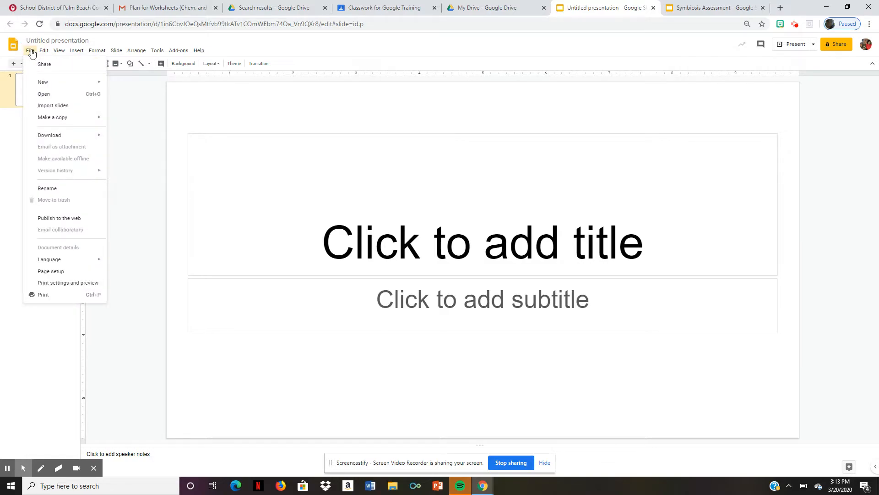
{"action": "left_click", "coordinate": [70, 272]}
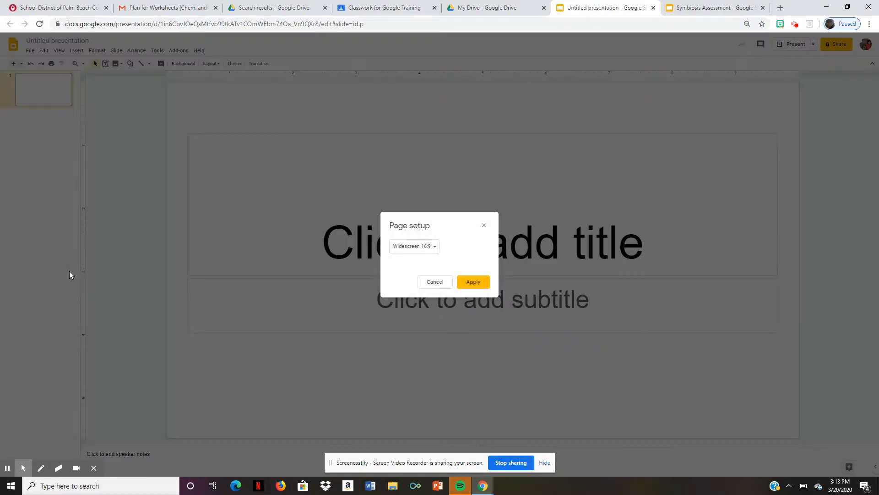
{"action": "left_click", "coordinate": [398, 249]}
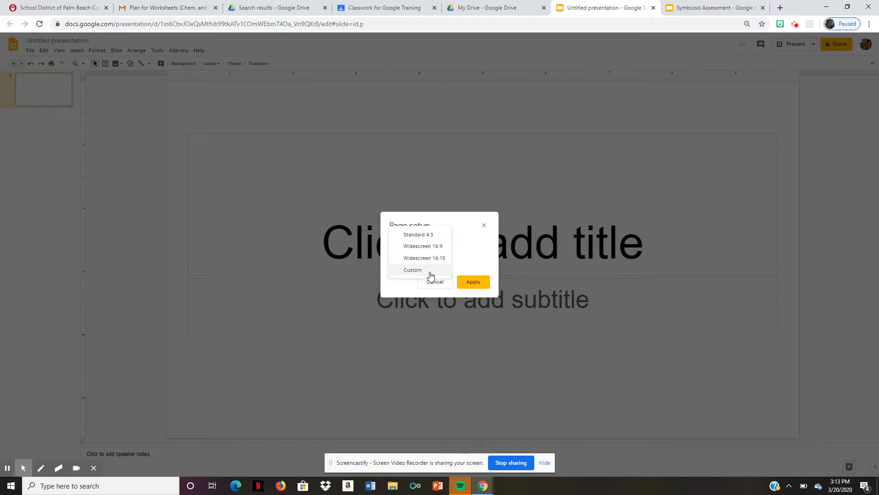
{"action": "left_click", "coordinate": [430, 273]}
{"action": "left_click", "coordinate": [407, 266]}
{"action": "key", "text": "BackSpace"}
{"action": "key", "text": "BackSpace"}
{"action": "type", "text": "8.5"}
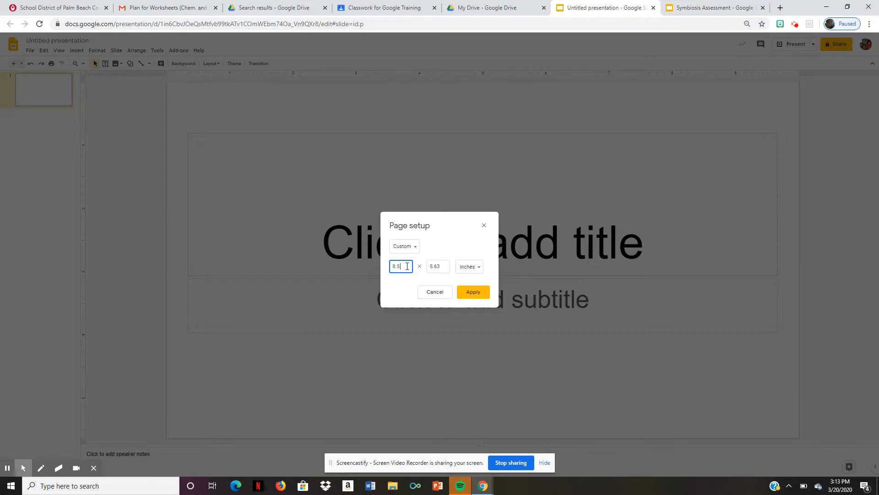
{"action": "key", "text": "Tab"}
{"action": "type", "text": "11"}
{"action": "left_click", "coordinate": [475, 294]}
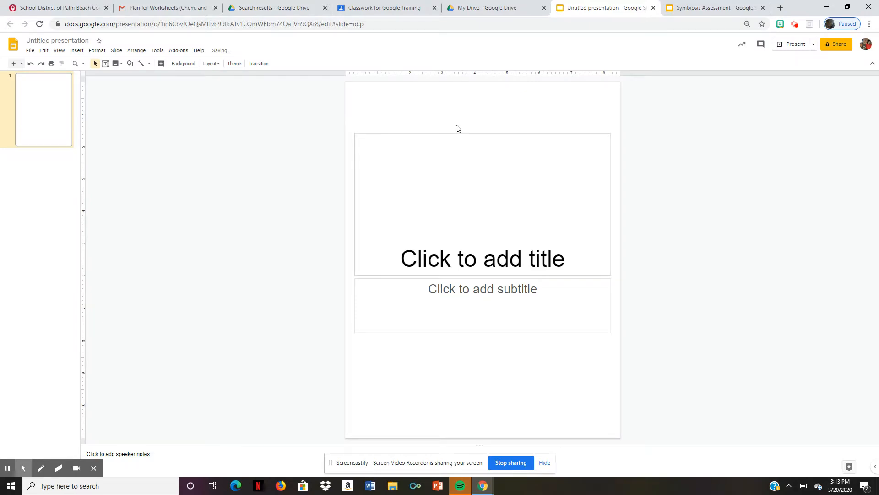
- Delete the title and subtitle placeholders from the slide
{"action": "left_click_drag", "start_coordinate": [456, 128], "coordinate": [443, 365]}
{"action": "key", "text": "Delete"}
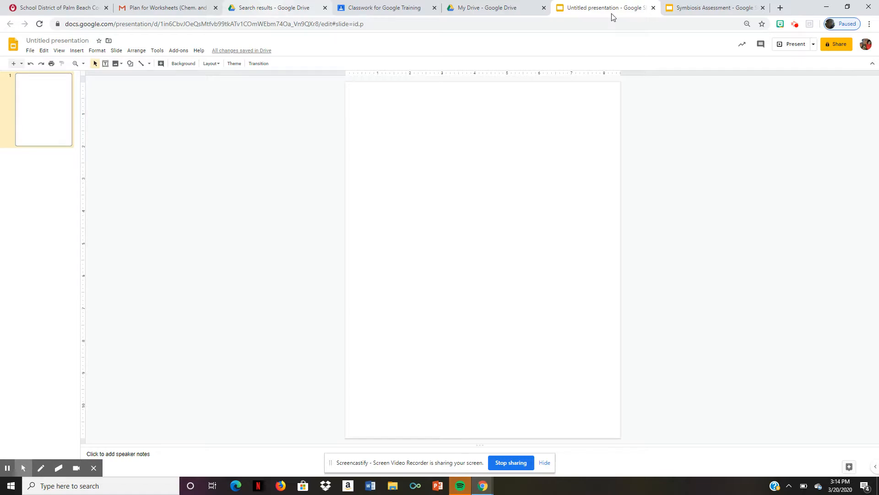
- Switch to the Symbiosis Assessment PDF and capture the whole worksheet page with a new snip in Snipping Tool
{"action": "left_click", "coordinate": [275, 8]}
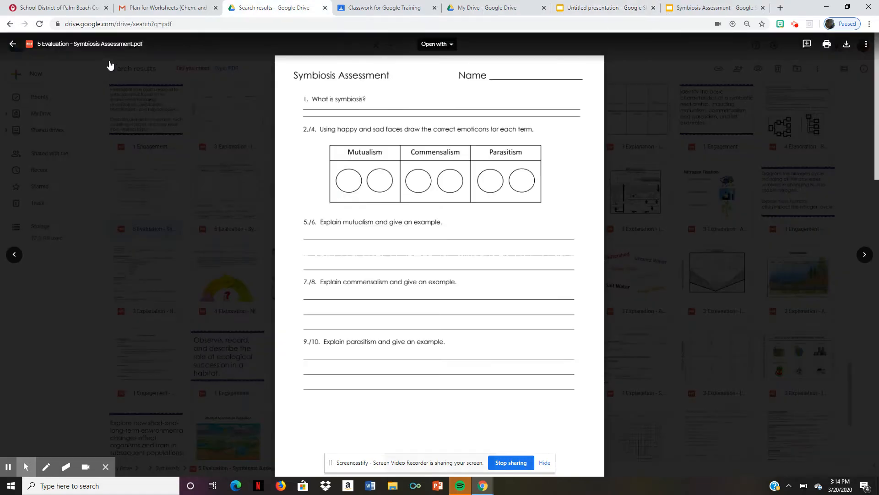
{"action": "left_click", "coordinate": [495, 9]}
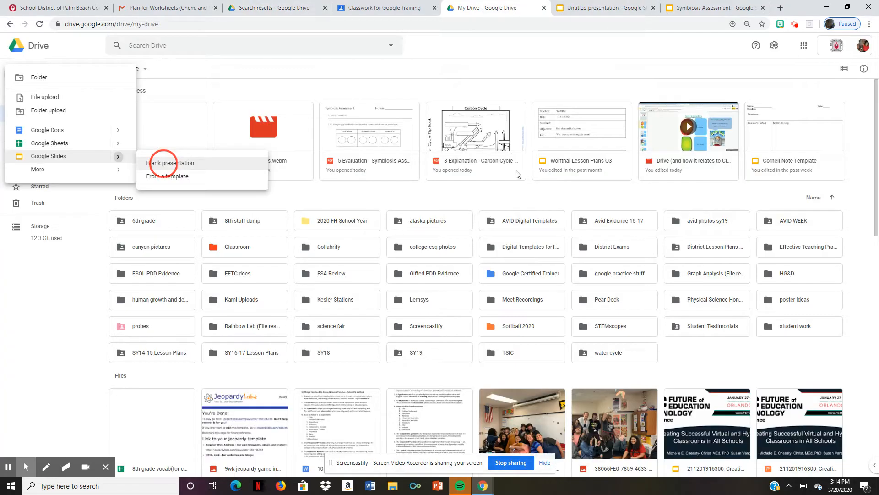
{"action": "left_click", "coordinate": [288, 9]}
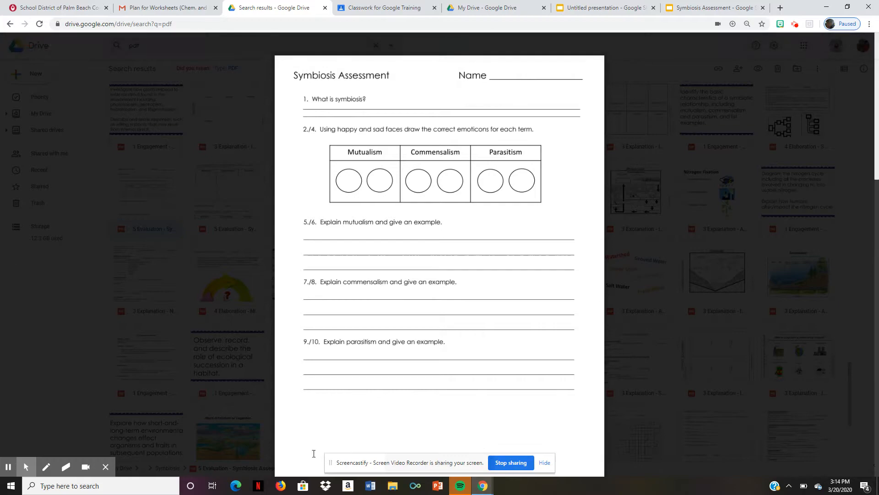
{"action": "left_click", "coordinate": [139, 487]}
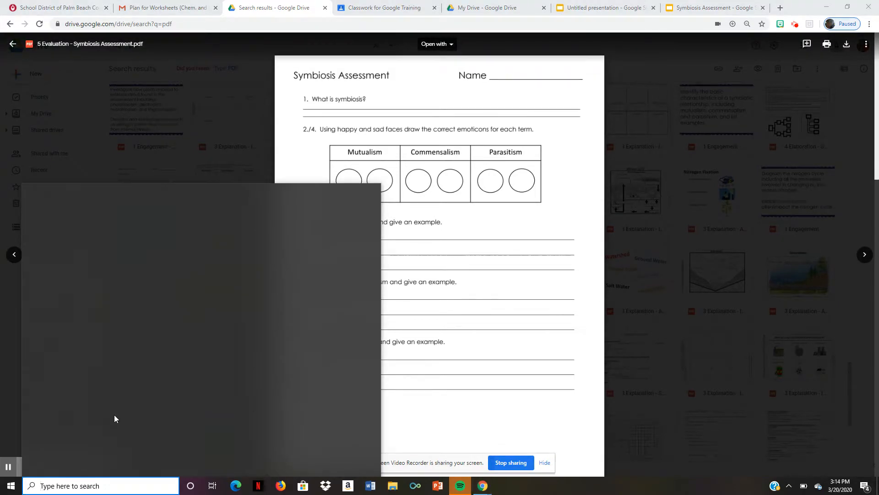
{"action": "type", "text": "snipp"}
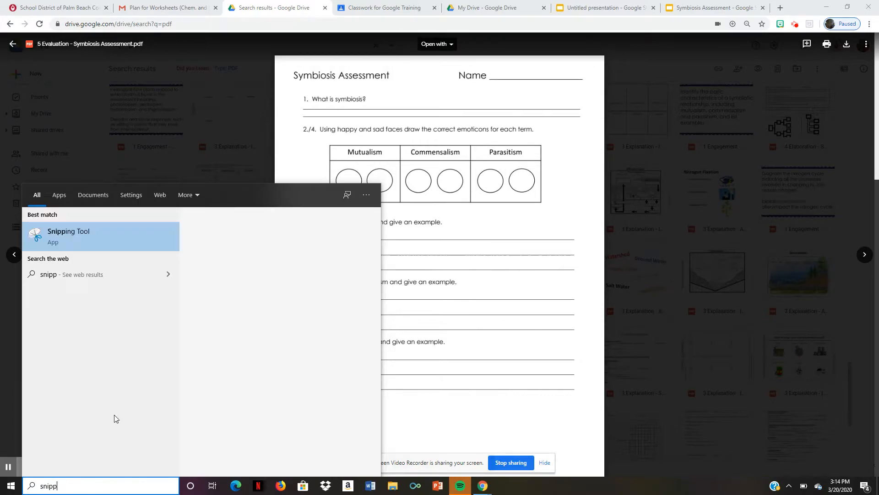
{"action": "left_click", "coordinate": [87, 232]}
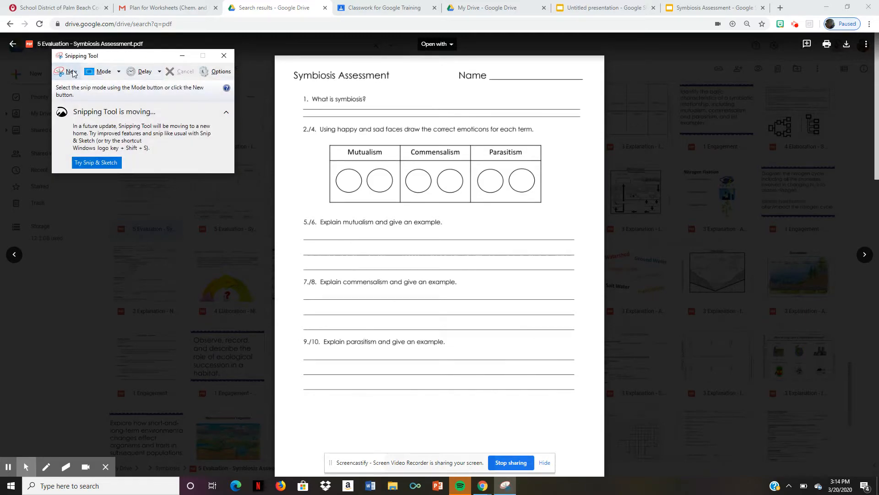
{"action": "left_click", "coordinate": [71, 72]}
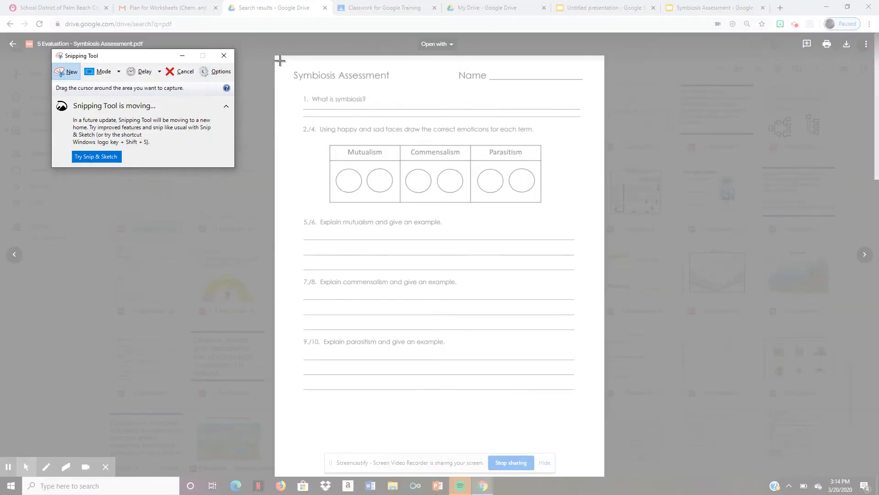
{"action": "left_click_drag", "start_coordinate": [276, 58], "coordinate": [601, 452]}
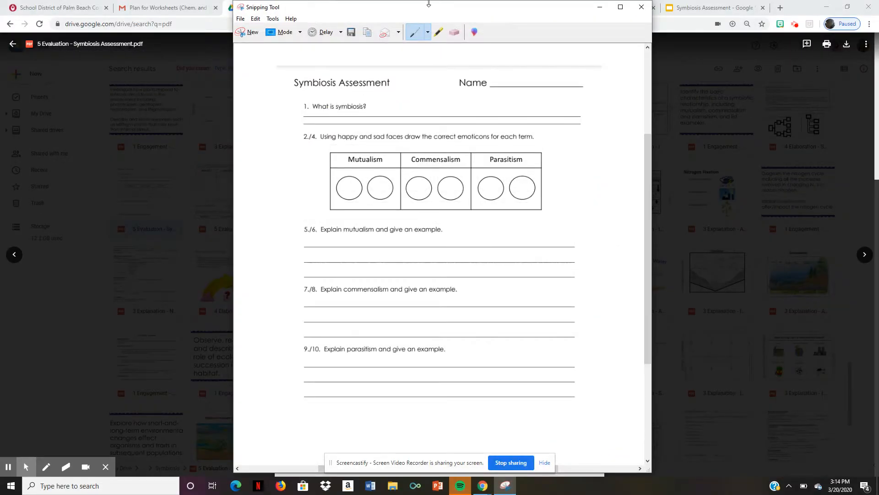
- Save the snip as a JPEG named "Symbiosis assessment 1" in the Pictures folder and close Snipping Tool
{"action": "left_click", "coordinate": [352, 32]}
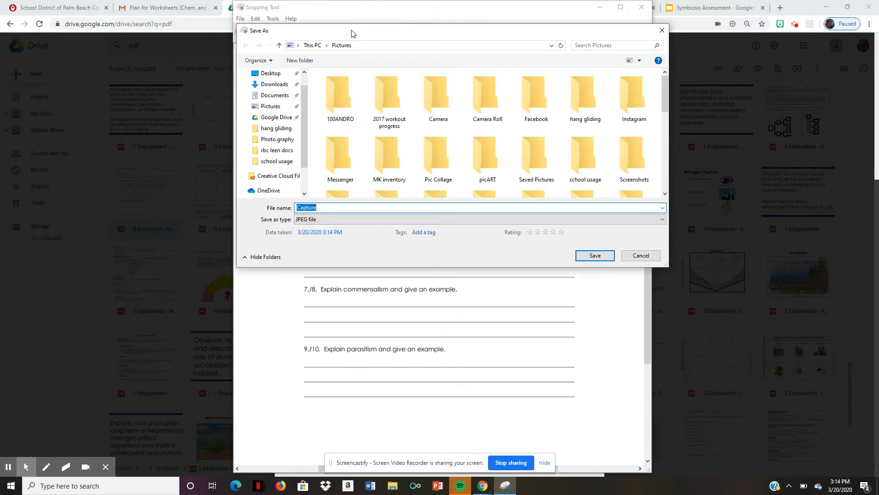
{"action": "type", "text": "Sym"}
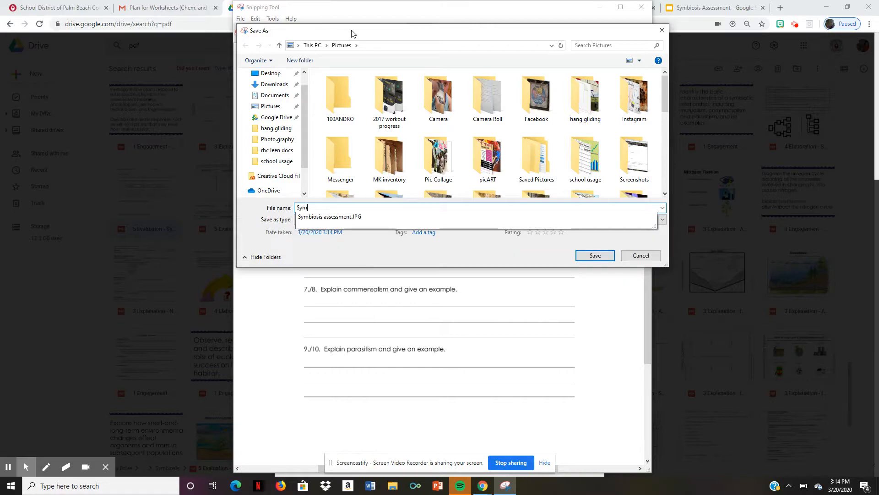
{"action": "key", "text": "Down"}
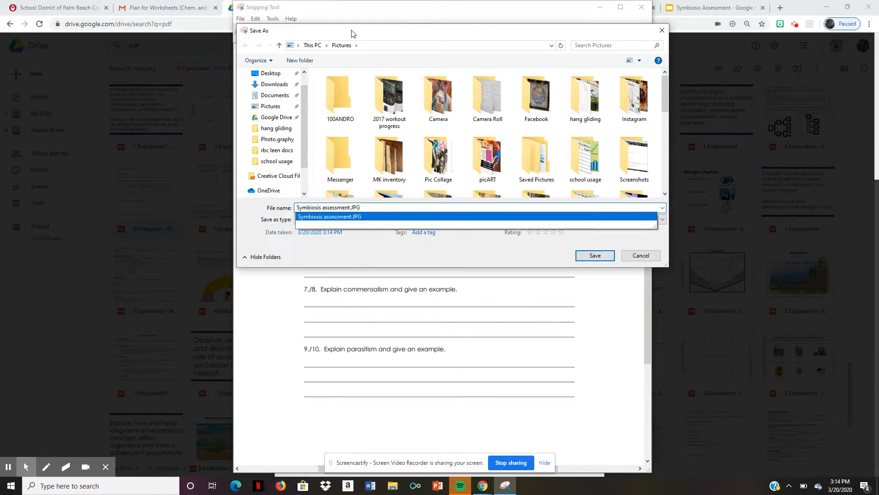
{"action": "key", "text": "BackSpace"}
{"action": "key", "text": "BackSpace"}
{"action": "key", "text": "BackSpace"}
{"action": "type", "text": "1"}
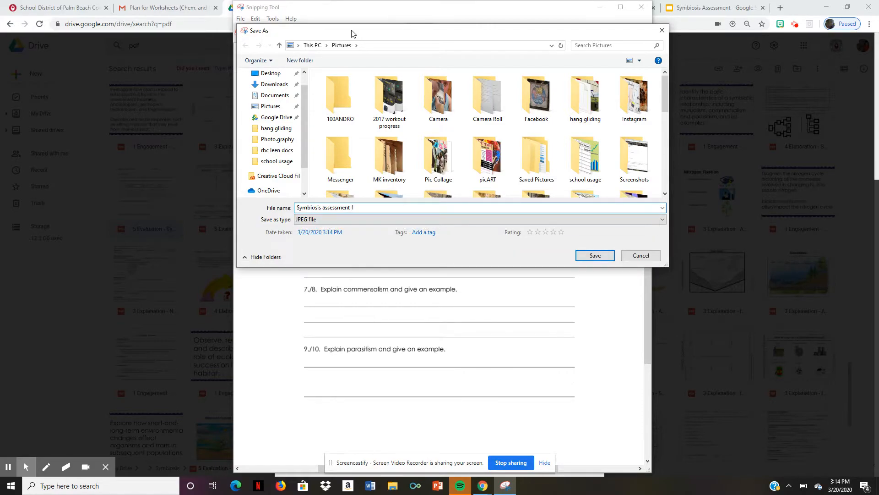
{"action": "key", "text": "Return"}
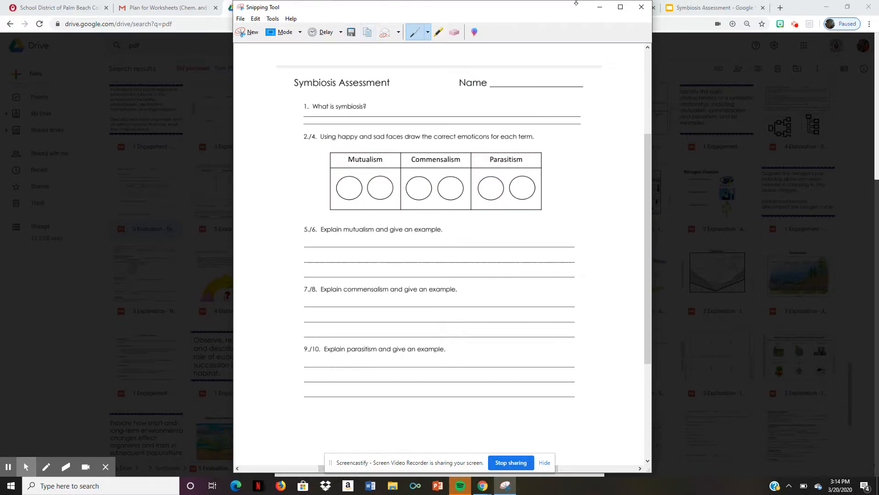
{"action": "left_click", "coordinate": [642, 7]}
- Return to the untitled presentation and set the uploaded image "Symbiosis assessment 1.JPG" as the slide background
{"action": "left_click", "coordinate": [614, 7]}
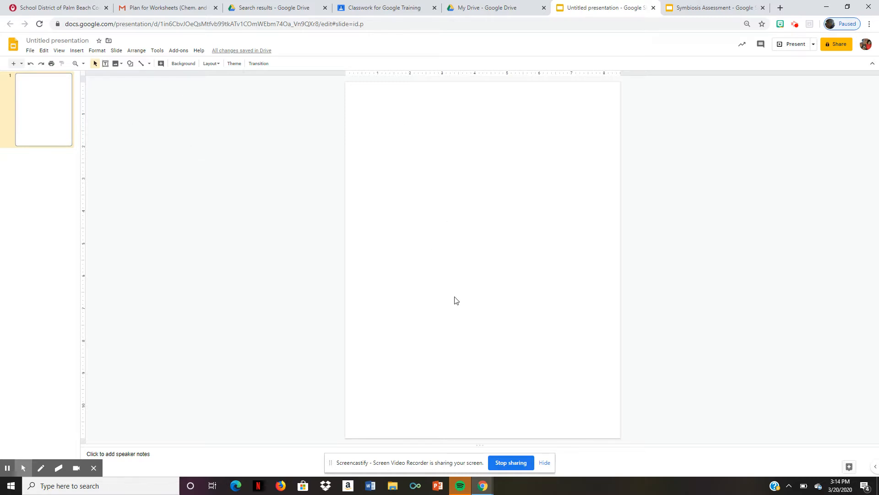
{"action": "left_click", "coordinate": [187, 64]}
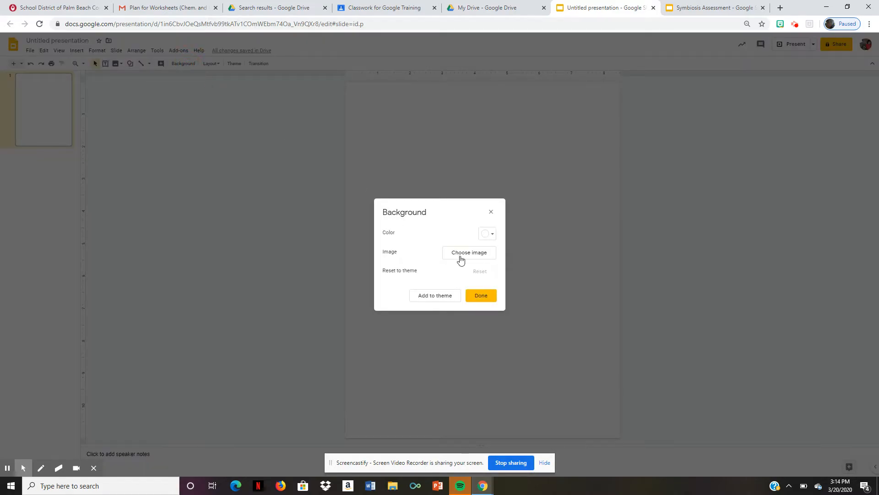
{"action": "left_click", "coordinate": [465, 259]}
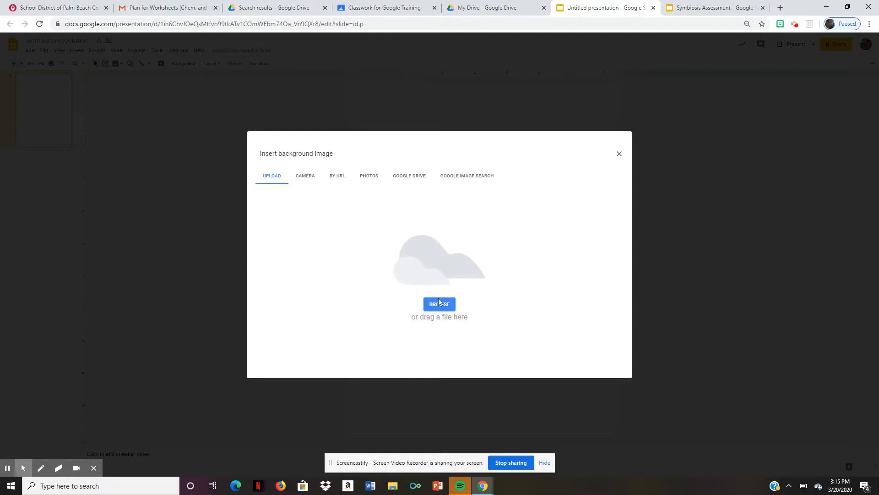
{"action": "left_click", "coordinate": [440, 304]}
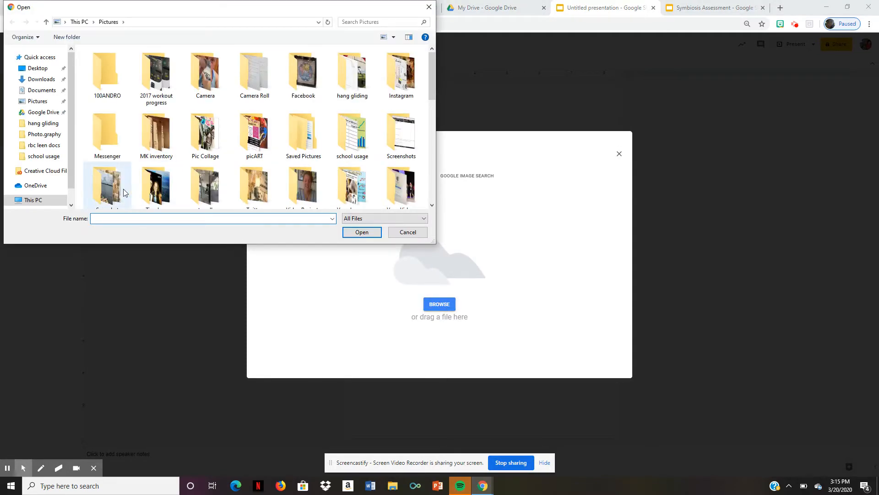
{"action": "type", "text": "symbios"}
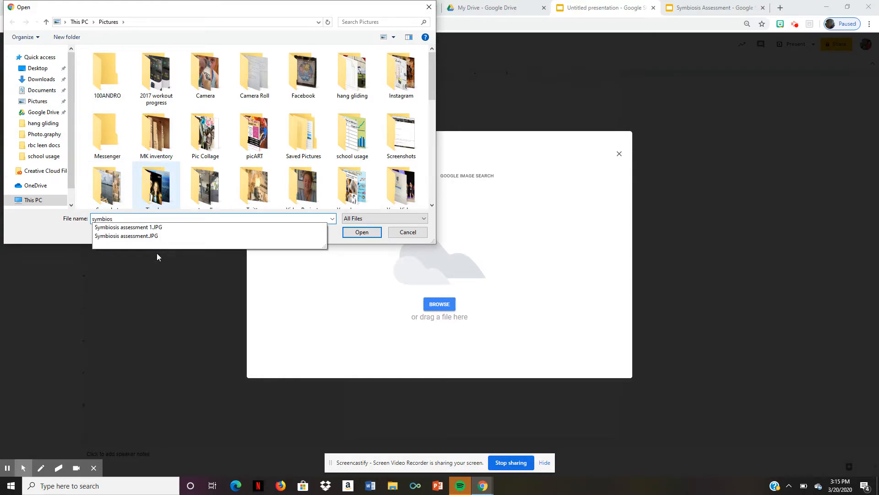
{"action": "left_click", "coordinate": [151, 229]}
{"action": "left_click", "coordinate": [361, 232]}
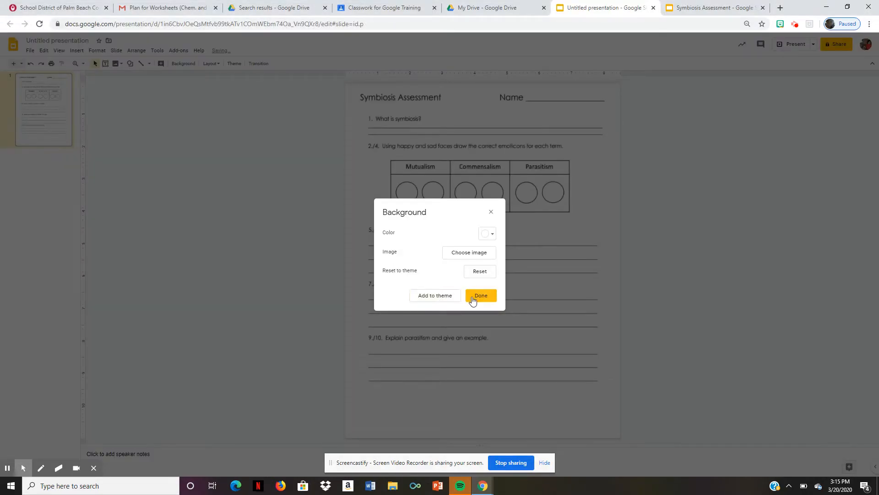
{"action": "left_click", "coordinate": [470, 301]}
{"action": "left_click", "coordinate": [449, 183]}
{"action": "left_click_drag", "start_coordinate": [508, 149], "coordinate": [544, 306]}
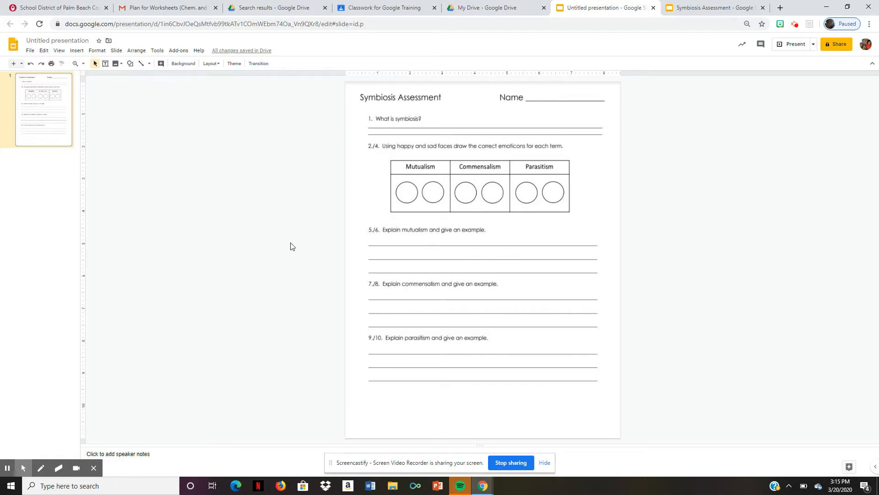
{"action": "left_click", "coordinate": [446, 326]}
{"action": "left_click_drag", "start_coordinate": [427, 171], "coordinate": [643, 345]}
- Draw a text box about 7.5 inches wide and 0.5 inch high over the answer lines of question 1
{"action": "left_click", "coordinate": [105, 65]}
{"action": "left_click_drag", "start_coordinate": [363, 121], "coordinate": [478, 128]}
{"action": "left_click_drag", "start_coordinate": [579, 138], "coordinate": [607, 137]}
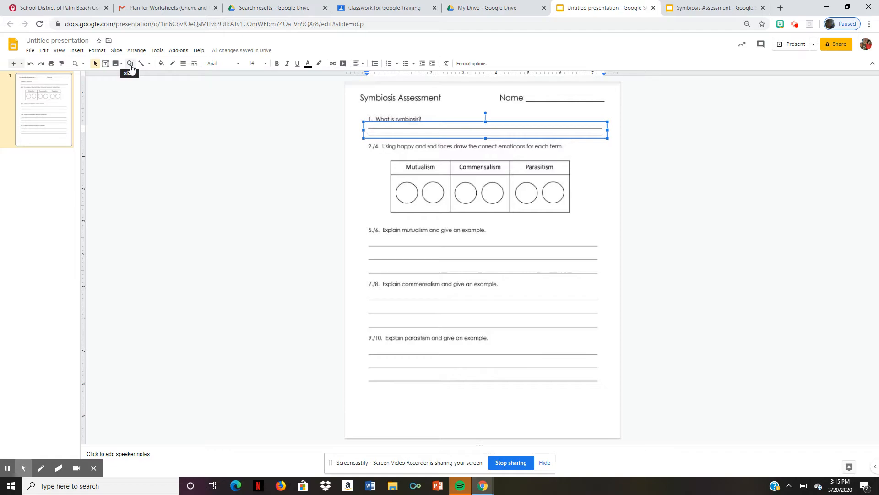
- Fill the question 1 text box with light blue and shift it slightly down and left to cover the answer lines
{"action": "left_click", "coordinate": [162, 63]}
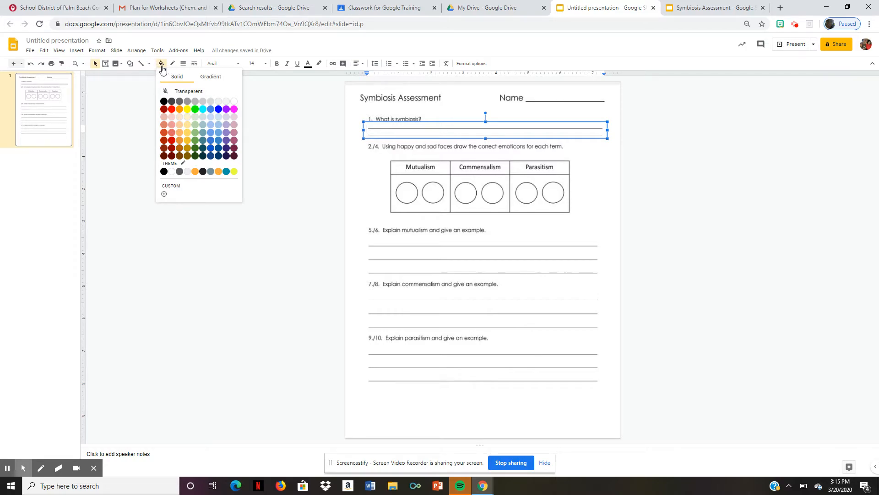
{"action": "left_click", "coordinate": [219, 124]}
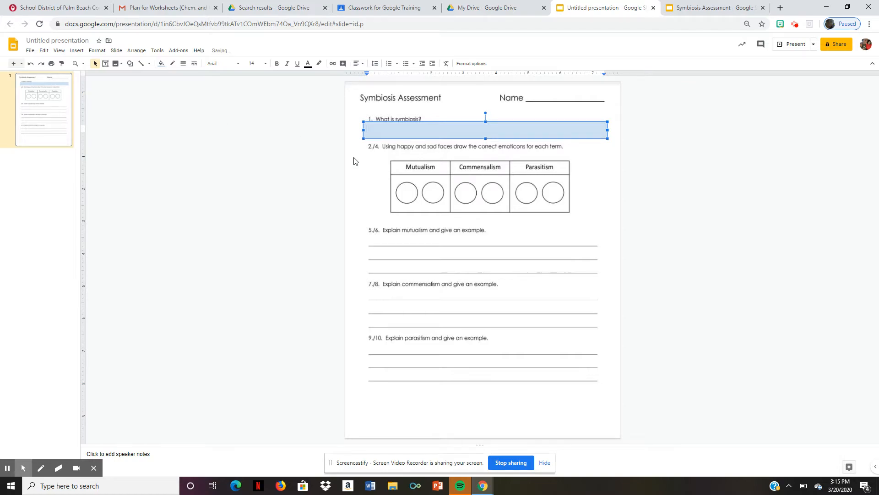
{"action": "left_click", "coordinate": [445, 131]}
{"action": "left_click", "coordinate": [444, 123]}
{"action": "left_click_drag", "start_coordinate": [445, 125], "coordinate": [442, 127]}
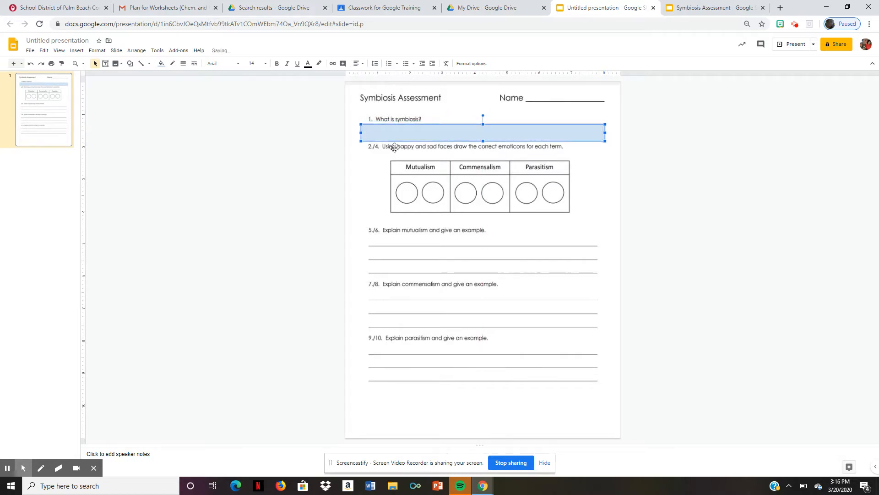
{"action": "left_click", "coordinate": [332, 172]}
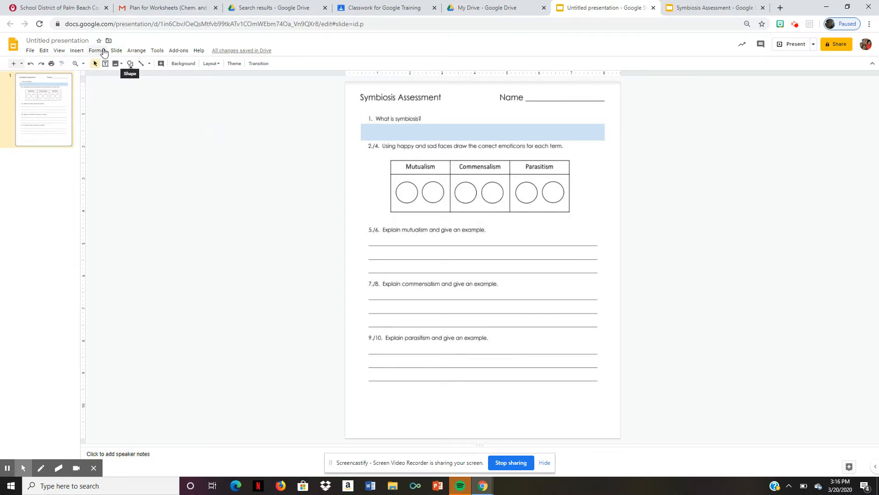
- Draw a right arrow about 3.4 inches long pointing at the Mutualism table and label it "Insert smiley face image."
{"action": "left_click", "coordinate": [130, 63]}
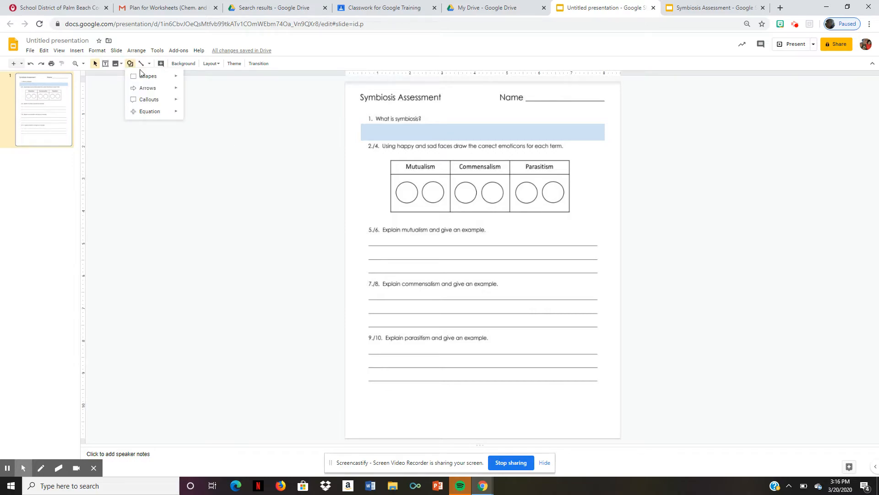
{"action": "mouse_move", "coordinate": [160, 88]}
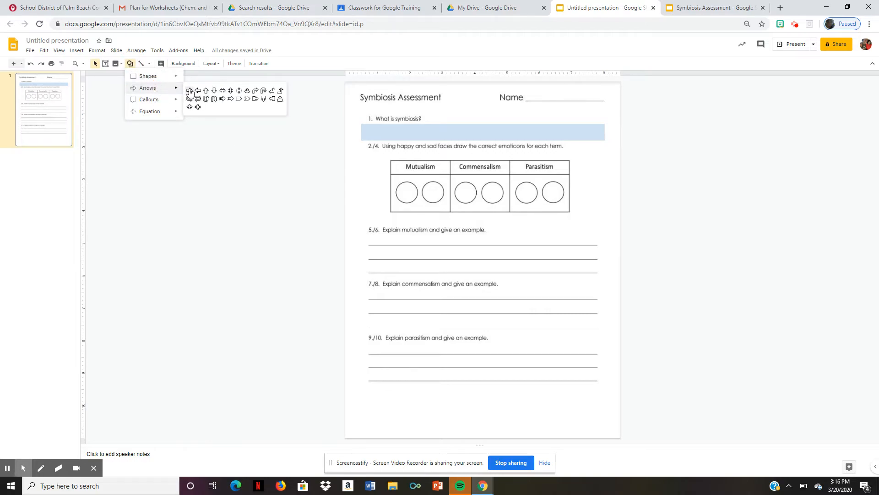
{"action": "left_click", "coordinate": [189, 88]}
{"action": "left_click_drag", "start_coordinate": [277, 156], "coordinate": [386, 213]}
{"action": "left_click", "coordinate": [336, 192]}
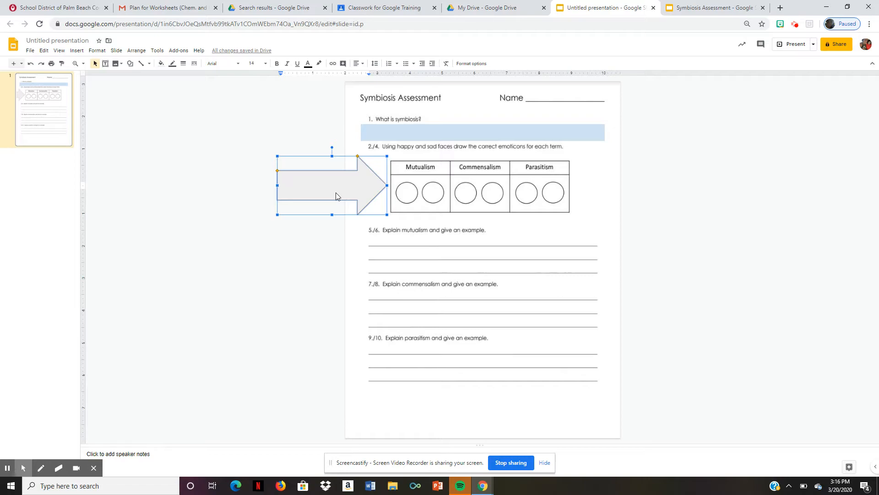
{"action": "type", "text": "Insert smiley face image."}
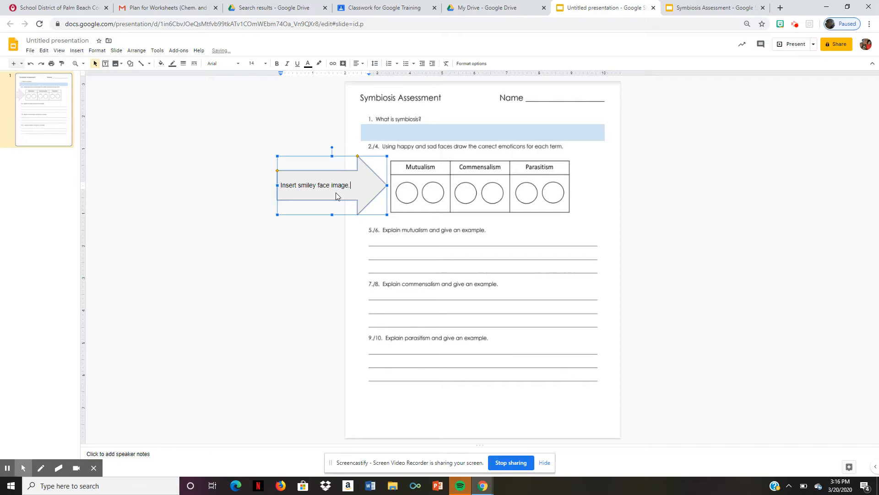
- Set both the border color and the fill color of the arrow to red
{"action": "key", "text": "Escape"}
{"action": "left_click", "coordinate": [172, 64]}
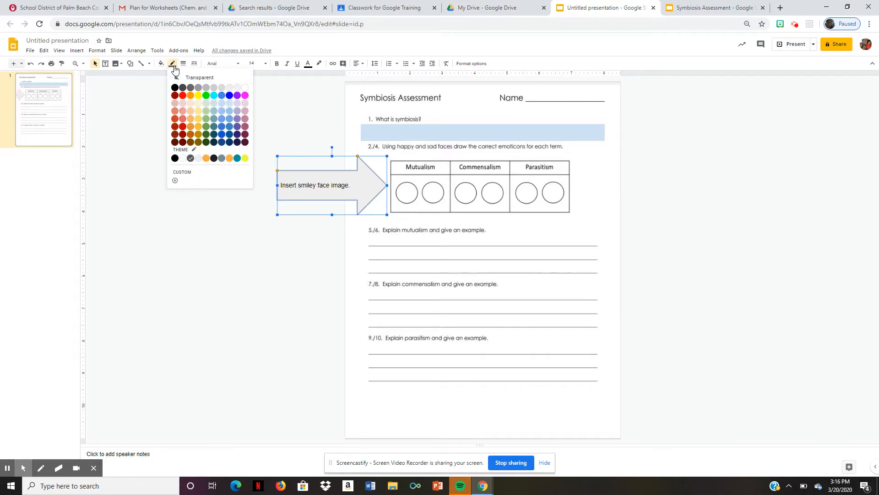
{"action": "left_click", "coordinate": [182, 93]}
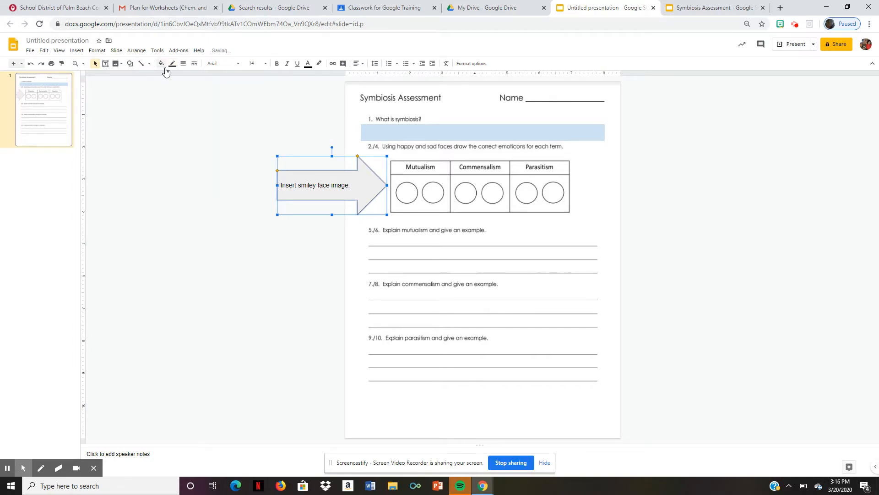
{"action": "left_click", "coordinate": [161, 64]}
{"action": "left_click", "coordinate": [172, 108]}
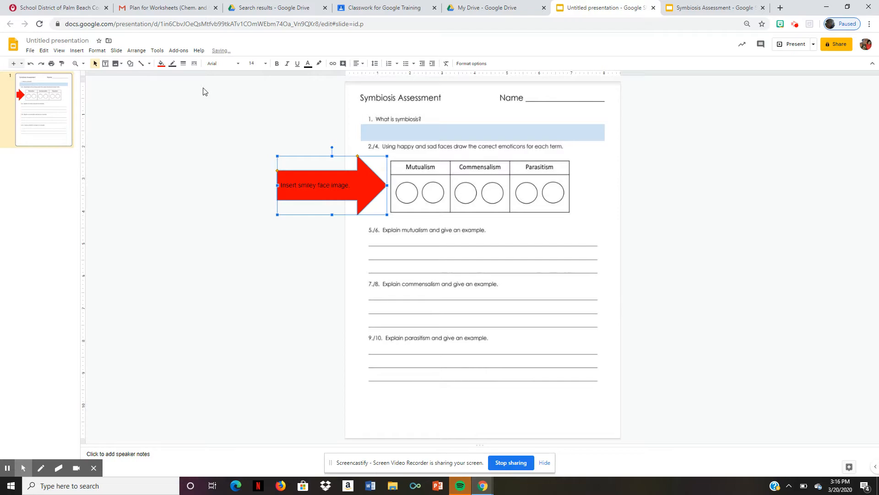
- Make the arrow's text bold and set its font to Fascinate
{"action": "left_click", "coordinate": [276, 63]}
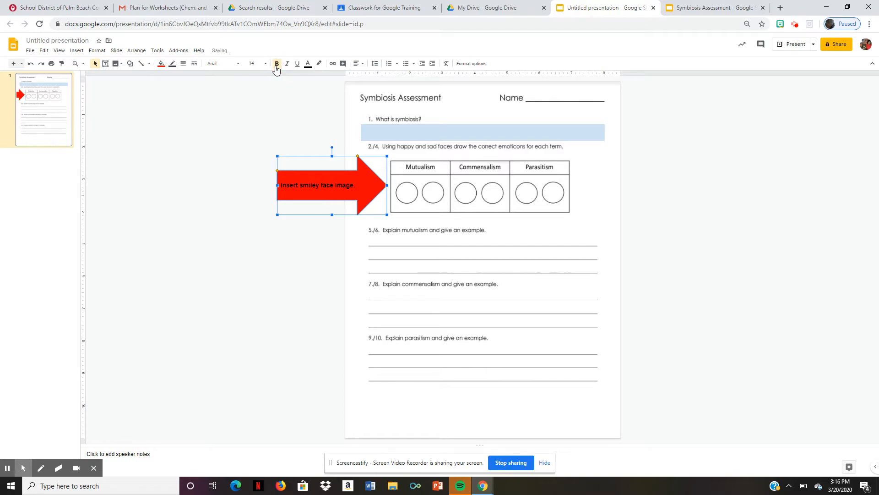
{"action": "left_click", "coordinate": [236, 67]}
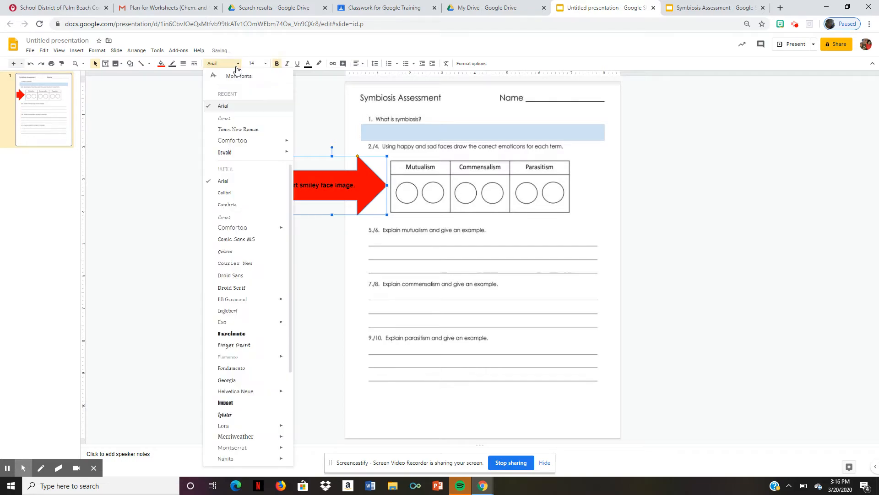
{"action": "left_click", "coordinate": [252, 130]}
{"action": "left_click", "coordinate": [229, 64]}
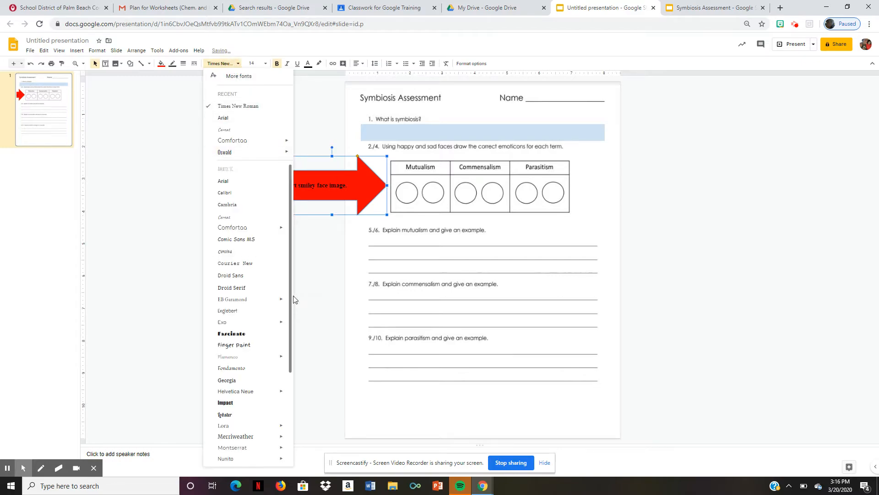
{"action": "left_click", "coordinate": [232, 333]}
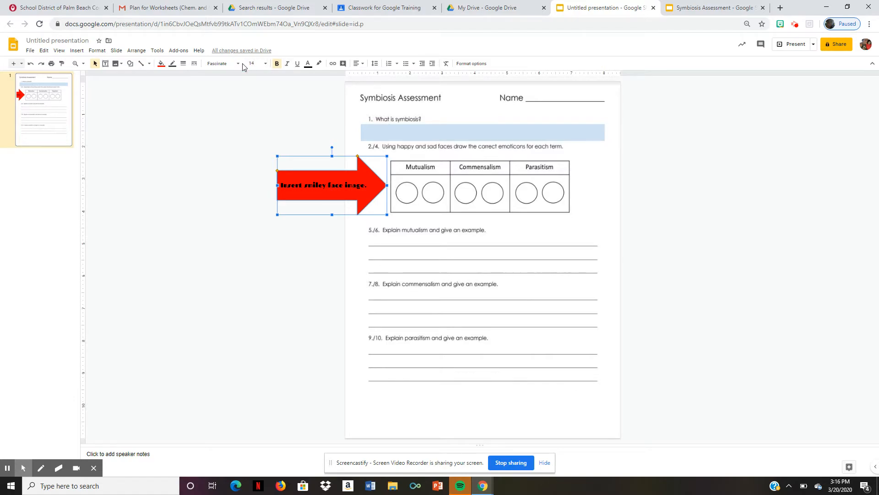
{"action": "left_click", "coordinate": [234, 81]}
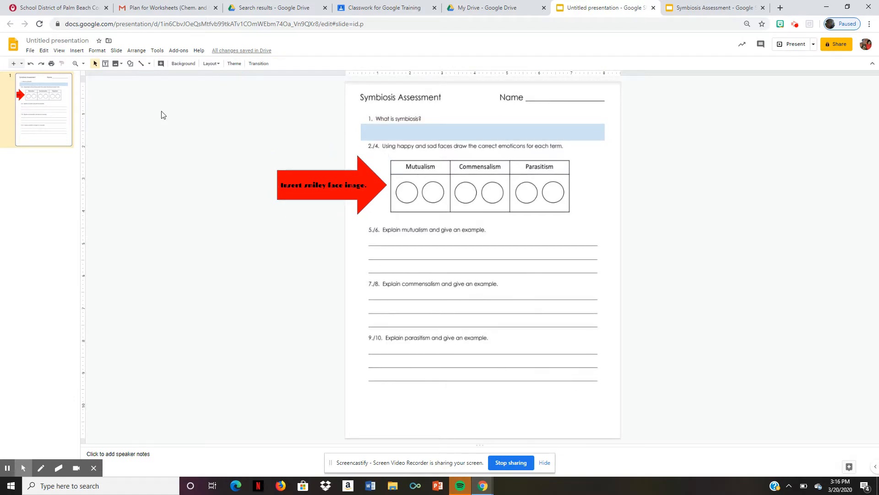
- Search the web for "smiley face" images to insert into the slide
{"action": "left_click", "coordinate": [320, 196]}
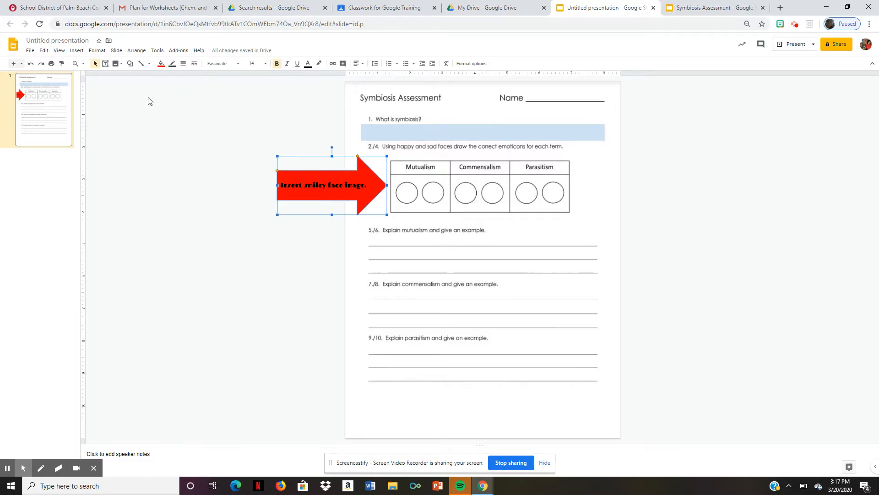
{"action": "left_click", "coordinate": [80, 52]}
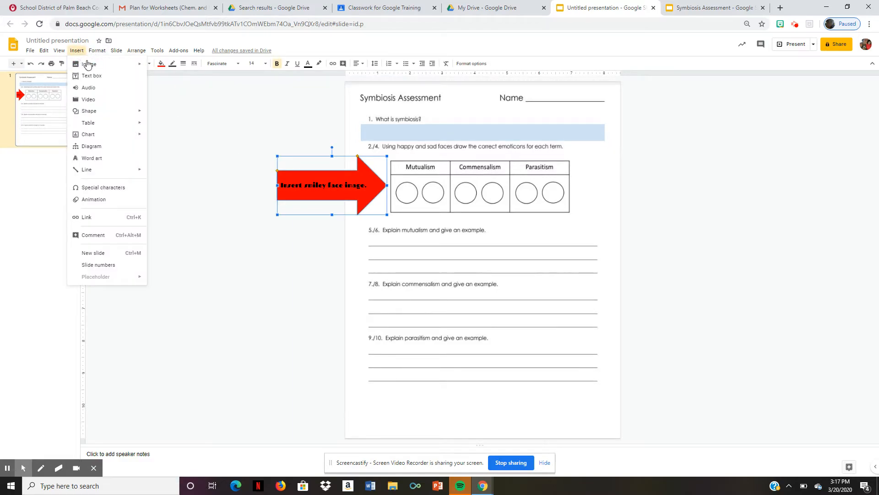
{"action": "mouse_move", "coordinate": [92, 68]}
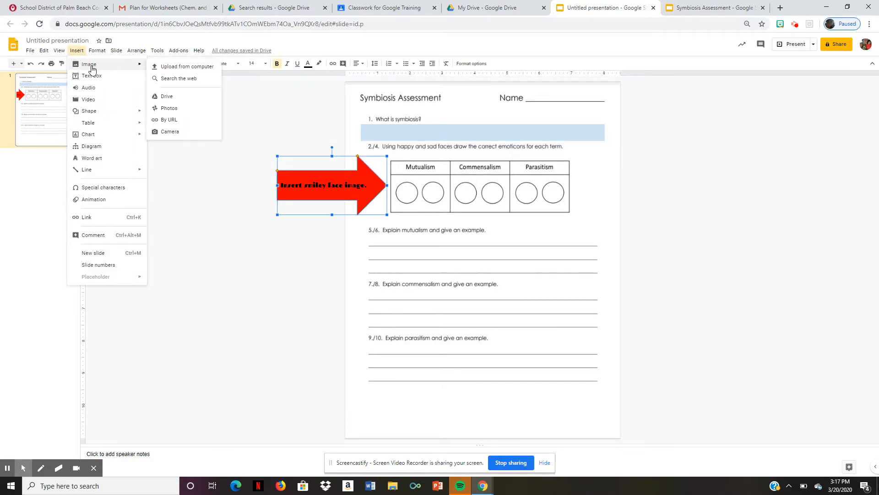
{"action": "mouse_move", "coordinate": [101, 112]}
{"action": "left_click", "coordinate": [181, 79]}
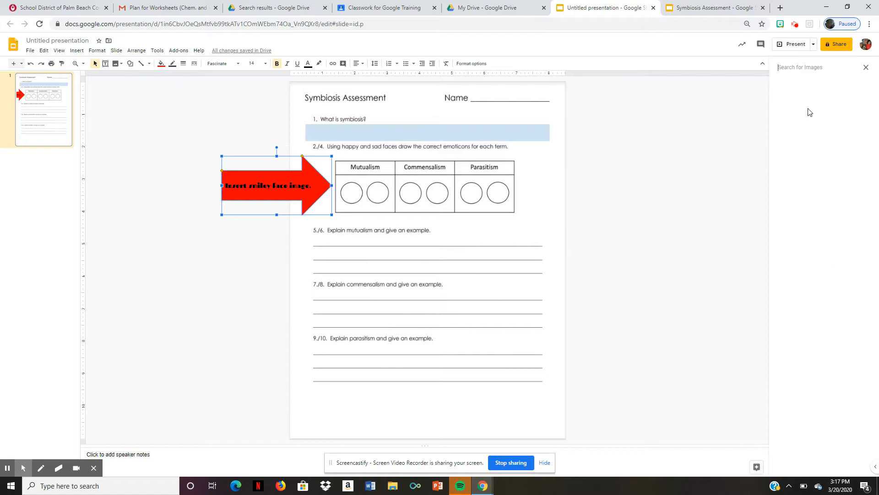
{"action": "type", "text": "smiley fa"}
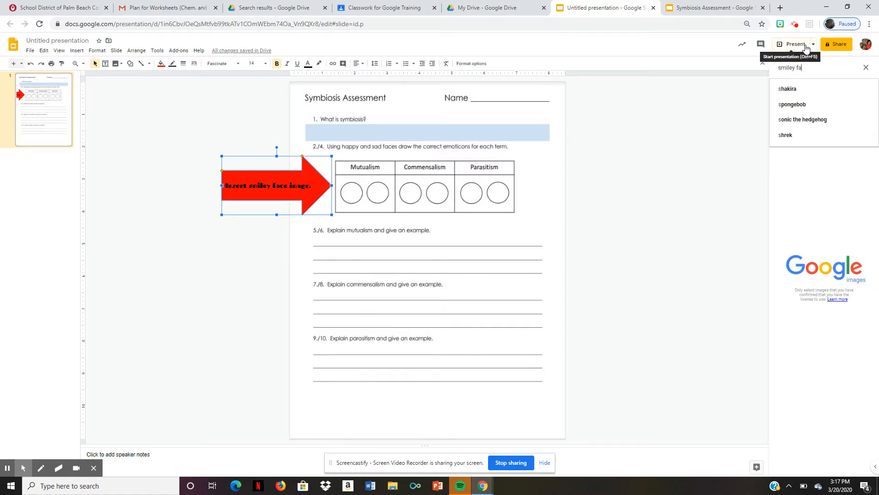
{"action": "type", "text": "ce"}
{"action": "key", "text": "Return"}
- Try to insert a white smiley face from the image results onto the worksheet, and dismiss the notifications
{"action": "left_click_drag", "start_coordinate": [815, 262], "coordinate": [486, 303]}
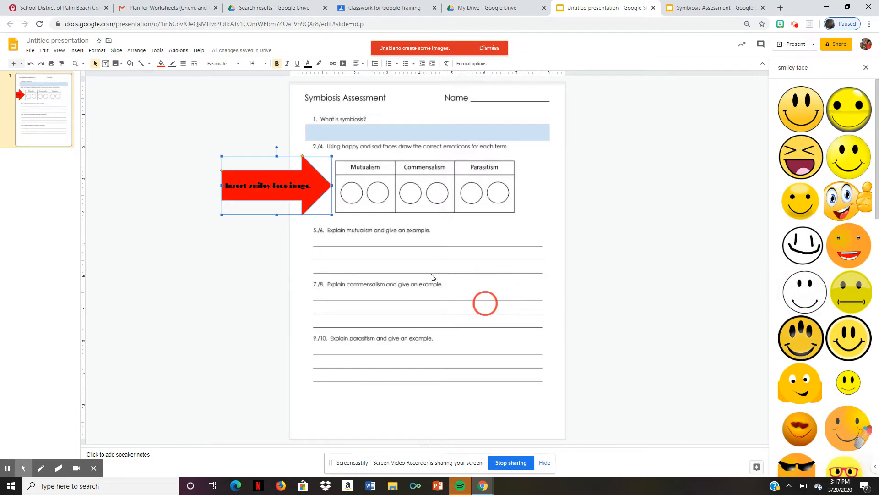
{"action": "left_click", "coordinate": [820, 305]}
{"action": "left_click", "coordinate": [813, 301]}
{"action": "left_click", "coordinate": [800, 296]}
{"action": "left_click_drag", "start_coordinate": [799, 295], "coordinate": [799, 316]}
{"action": "left_click", "coordinate": [860, 467]}
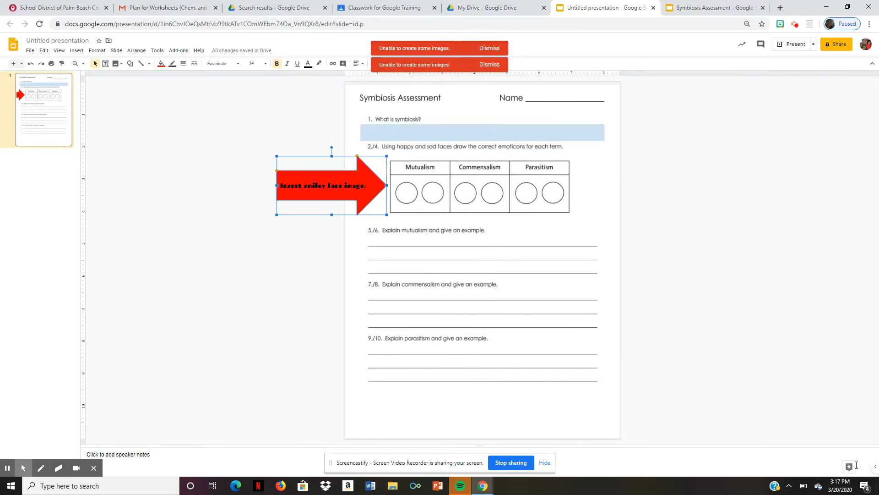
{"action": "left_click", "coordinate": [487, 63]}
{"action": "left_click", "coordinate": [488, 47]}
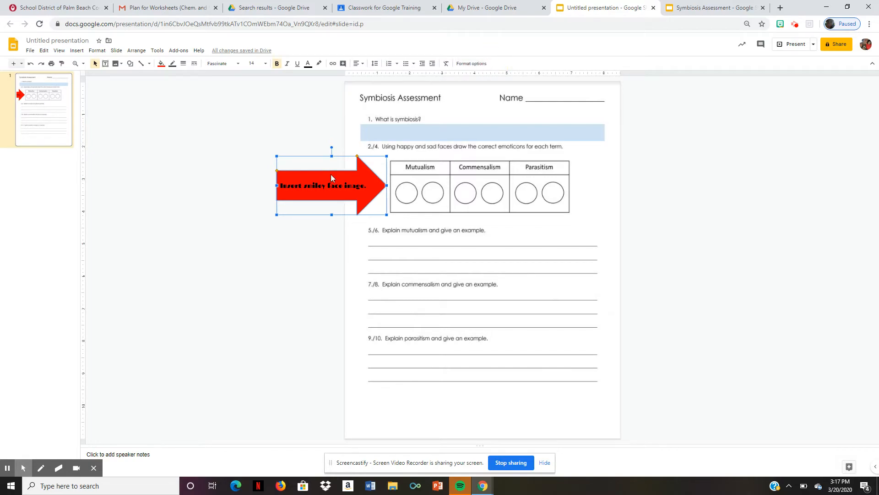
- Reopen the web image search with nothing selected on the slide and try again to insert the plain white smiley face
{"action": "left_click", "coordinate": [376, 224]}
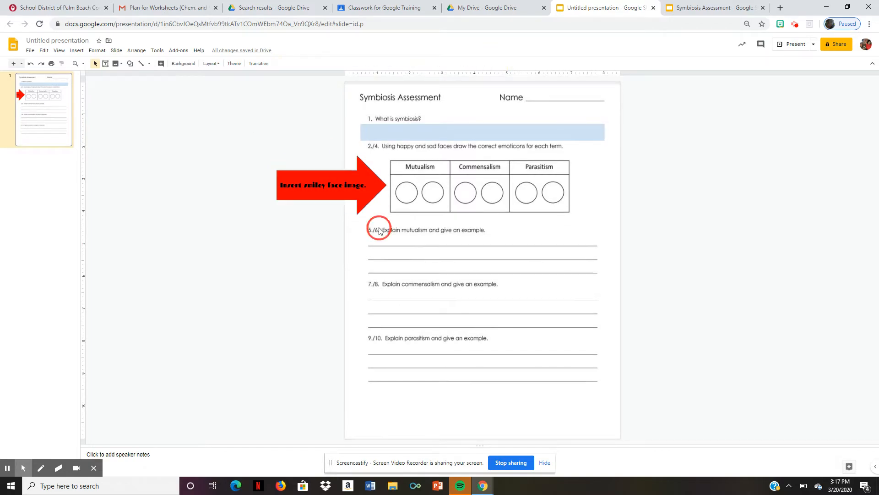
{"action": "left_click", "coordinate": [77, 53]}
{"action": "mouse_move", "coordinate": [85, 65]}
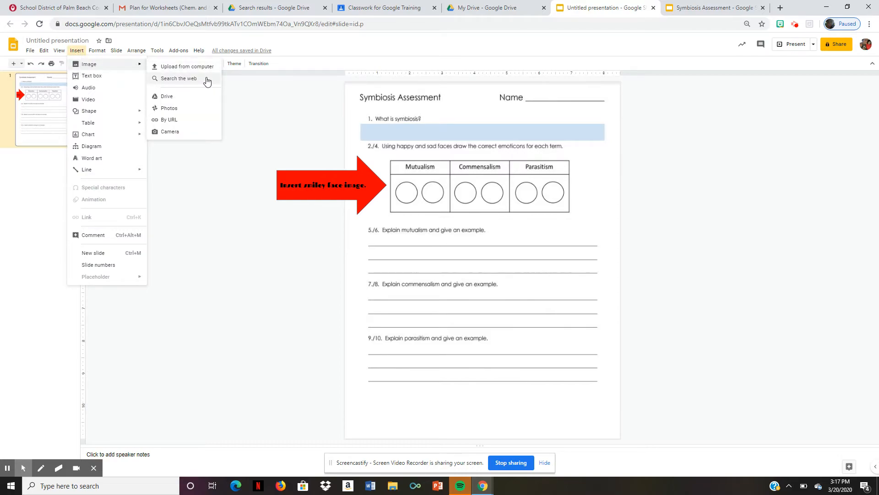
{"action": "left_click", "coordinate": [187, 76]}
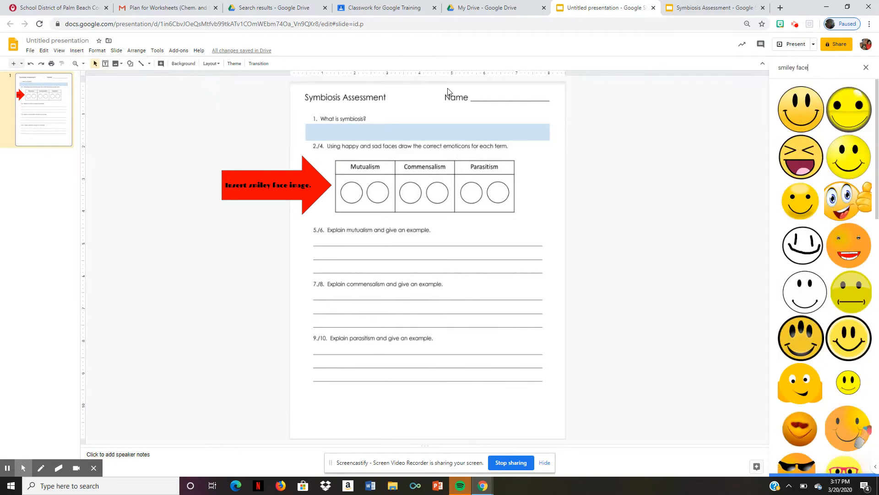
{"action": "left_click", "coordinate": [802, 298]}
{"action": "left_click", "coordinate": [802, 301]}
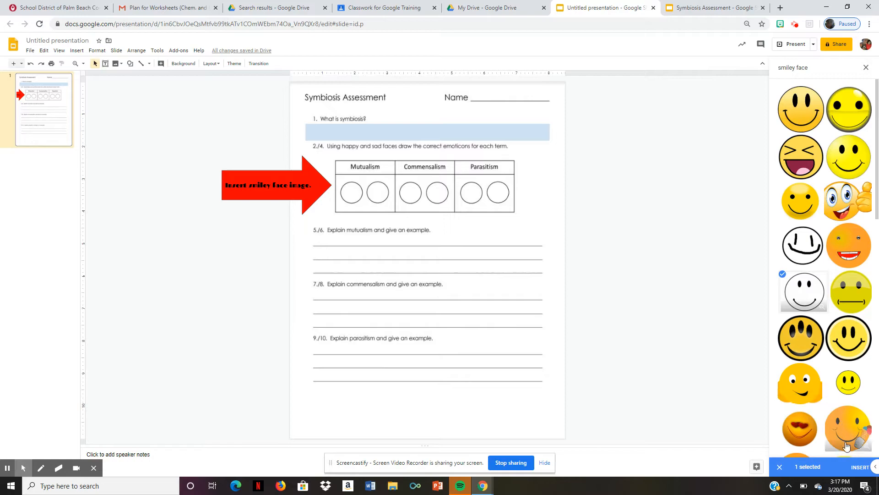
{"action": "left_click", "coordinate": [860, 467]}
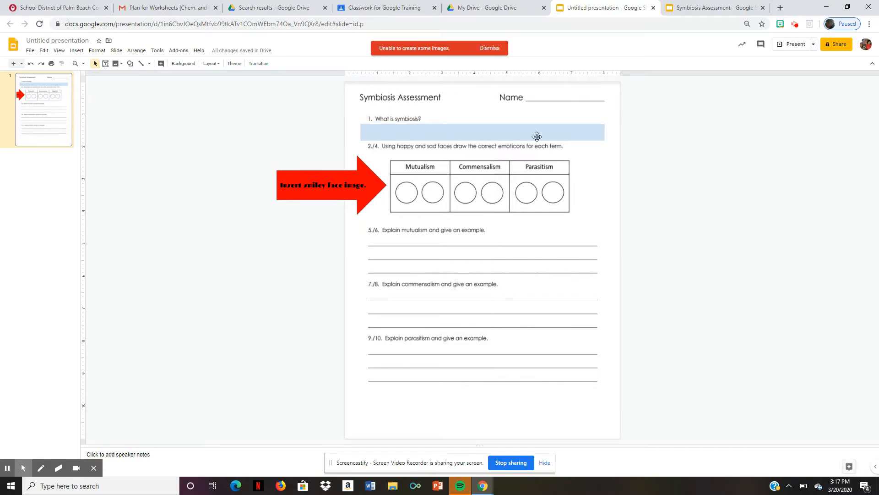
{"action": "left_click", "coordinate": [486, 49]}
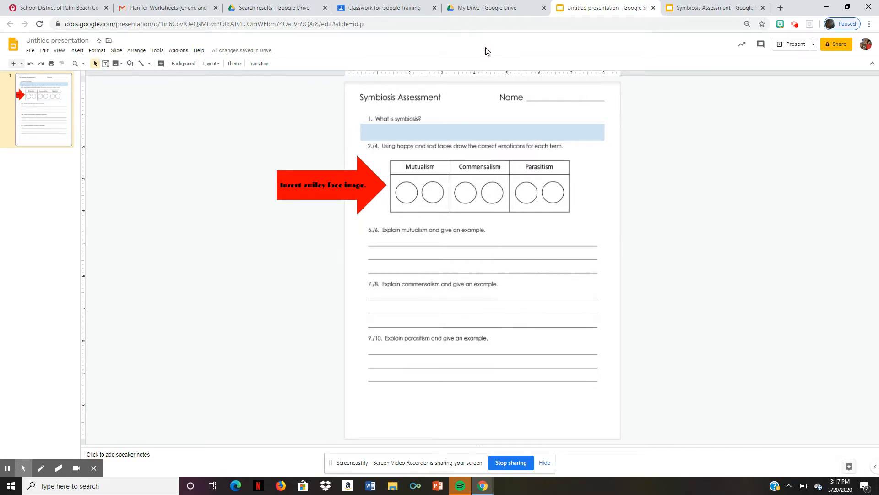
- Try to insert the small yellow smiley face from the web image results instead
{"action": "left_click", "coordinate": [77, 50]}
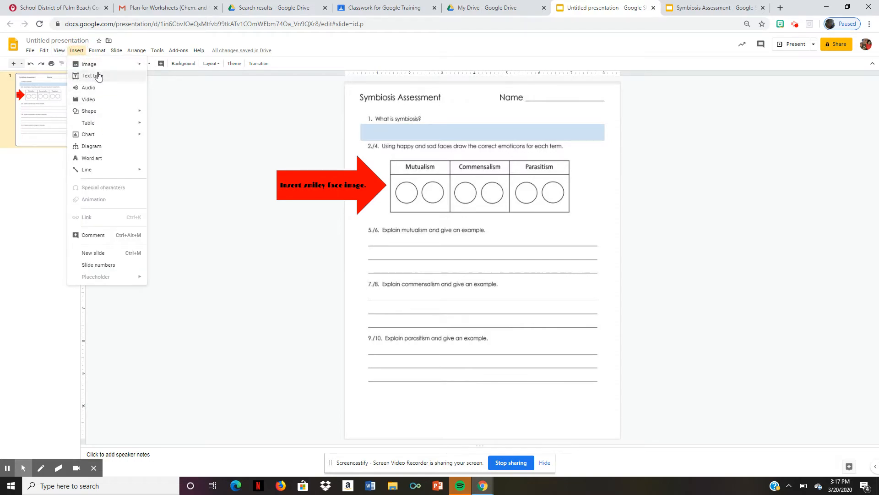
{"action": "mouse_move", "coordinate": [99, 65]}
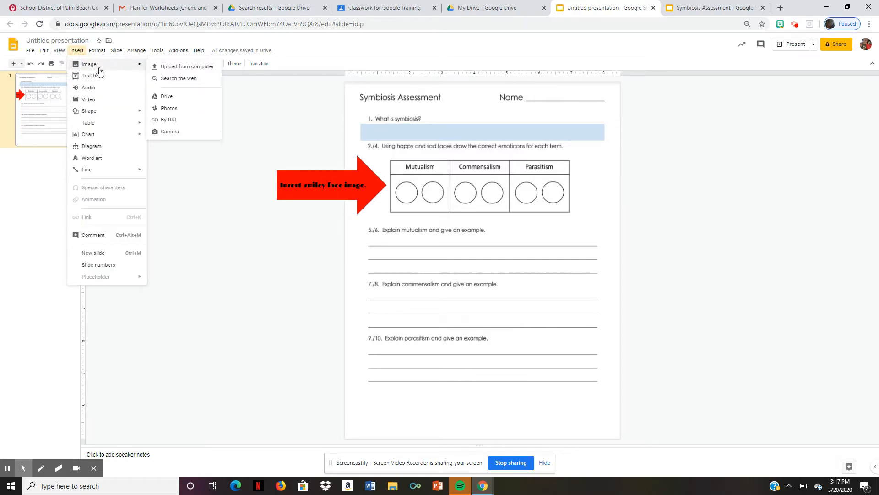
{"action": "left_click", "coordinate": [205, 79]}
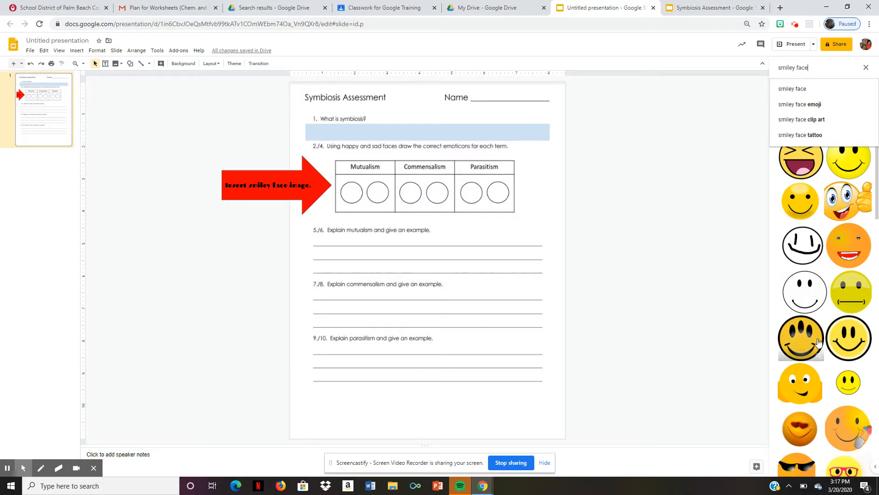
{"action": "left_click", "coordinate": [849, 384]}
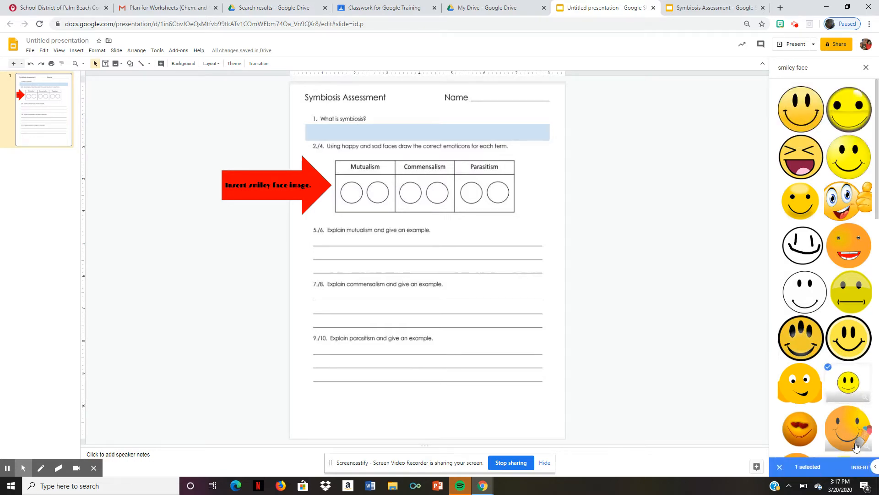
{"action": "left_click", "coordinate": [860, 467]}
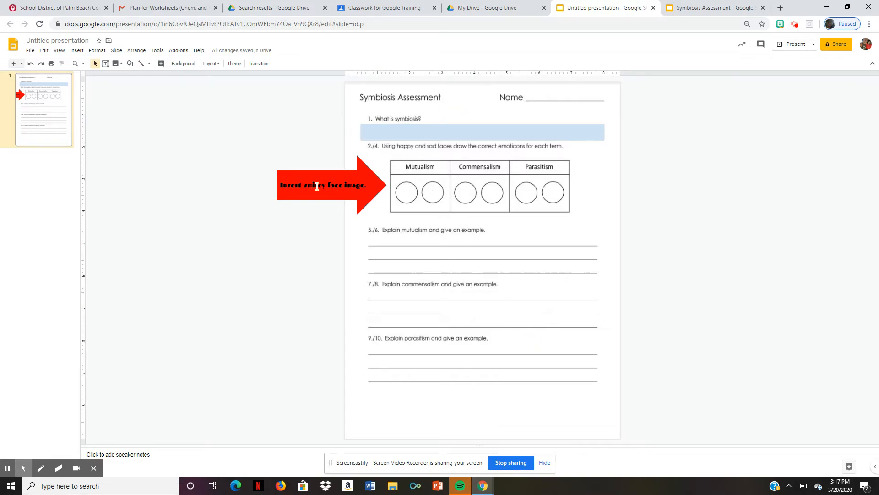
- Insert the yellow smiley face image, shrink it to roughly circle size and place it over the first Mutualism circle
{"action": "left_click", "coordinate": [77, 51]}
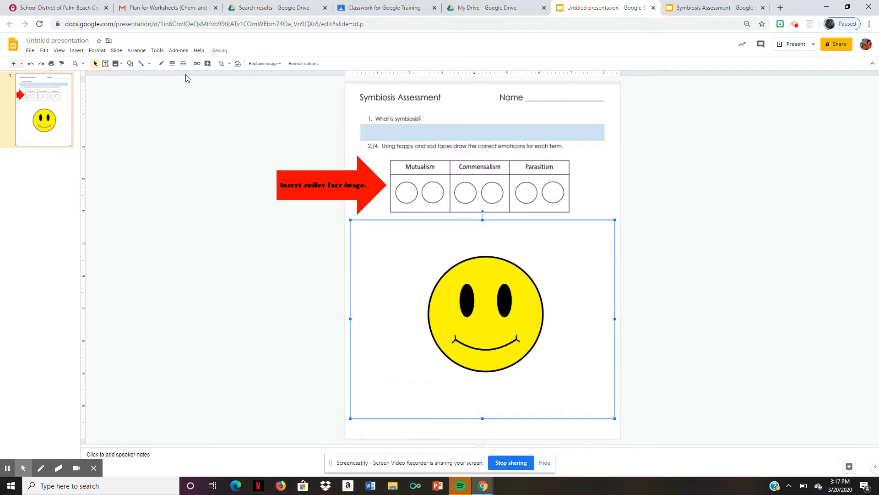
{"action": "left_click", "coordinate": [351, 220]}
{"action": "left_click_drag", "start_coordinate": [350, 220], "coordinate": [574, 388]}
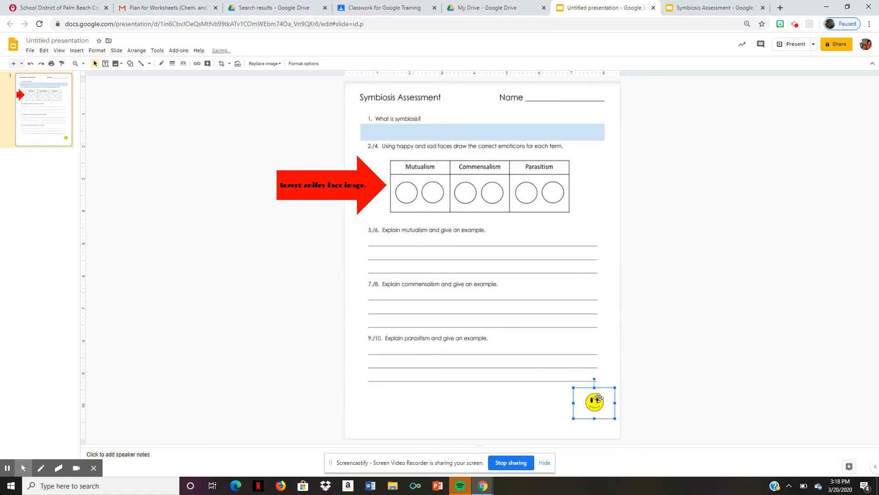
{"action": "left_click_drag", "start_coordinate": [435, 168], "coordinate": [412, 190]}
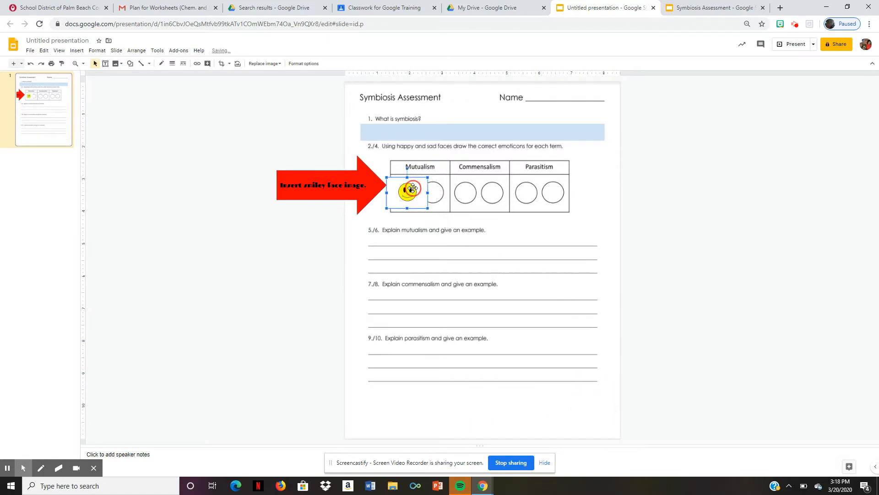
- Crop the smiley face image closely around the yellow face to remove the surrounding white space
{"action": "double_click", "coordinate": [413, 191]}
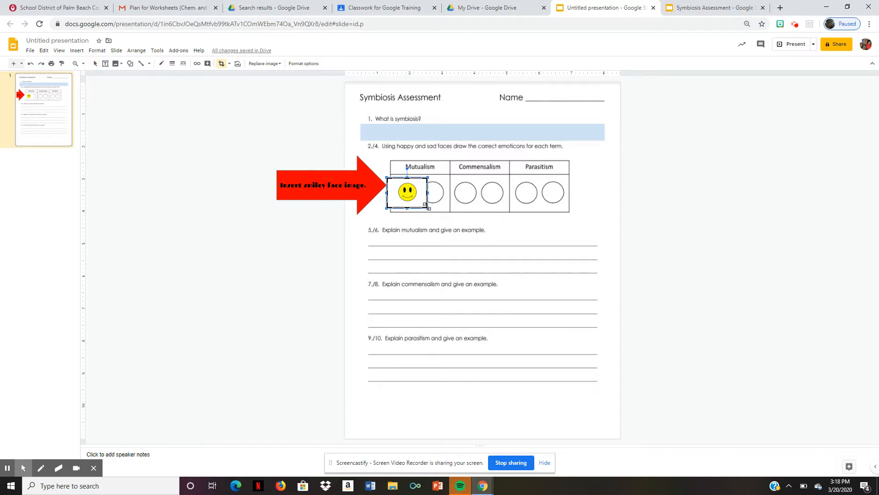
{"action": "left_click_drag", "start_coordinate": [425, 206], "coordinate": [419, 203]}
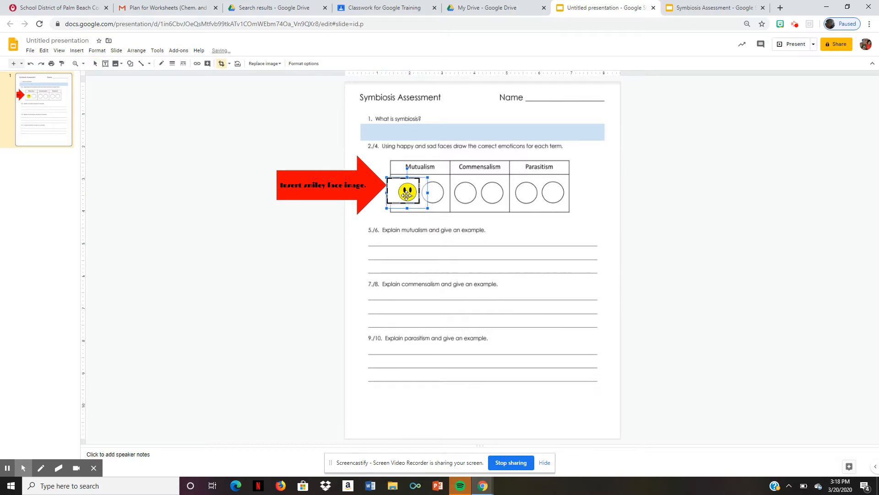
{"action": "left_click_drag", "start_coordinate": [386, 178], "coordinate": [397, 183]}
{"action": "key", "text": "Return"}
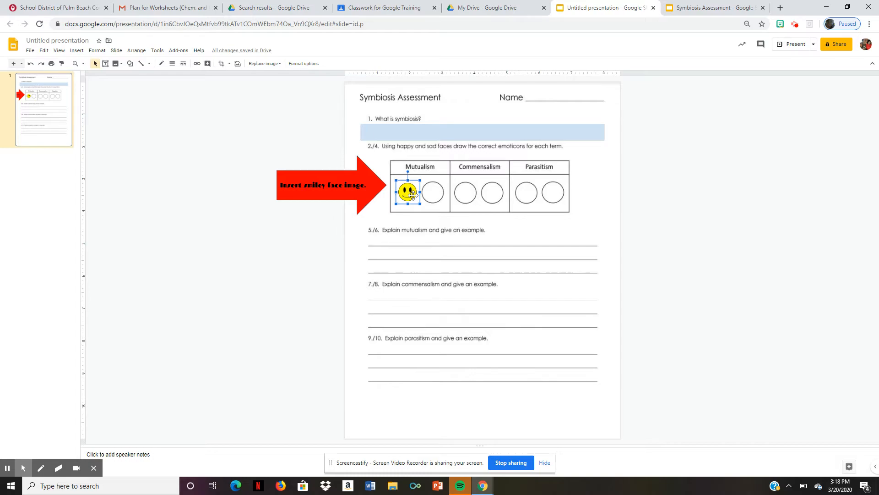
- Move the cropped smiley face off the page to just below the tail of the red arrow
{"action": "double_click", "coordinate": [413, 195]}
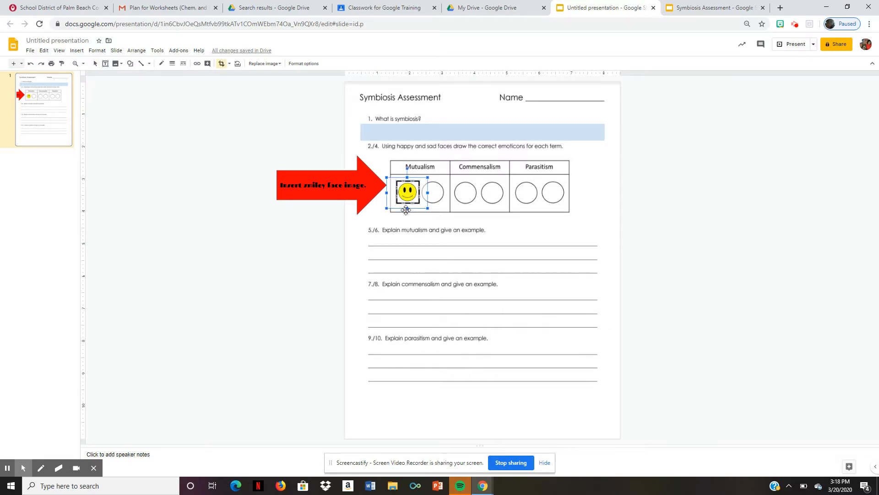
{"action": "left_click_drag", "start_coordinate": [409, 204], "coordinate": [278, 215]}
{"action": "key", "text": "Return"}
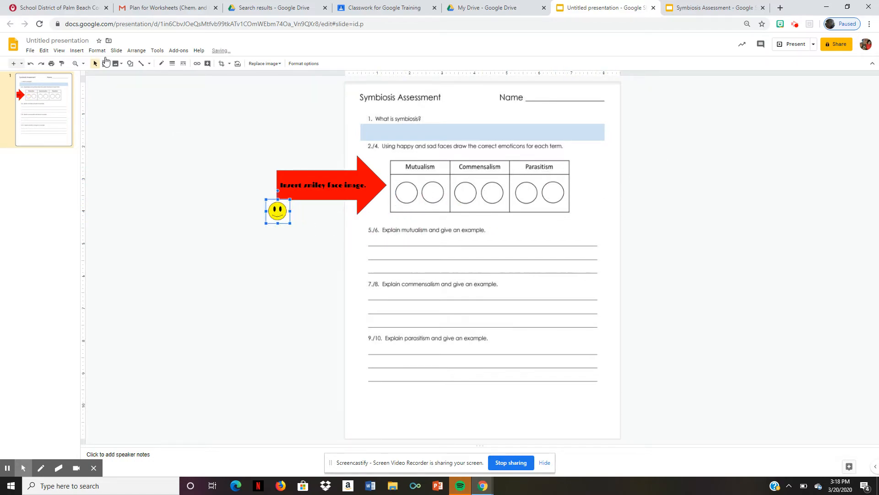
{"action": "left_click", "coordinate": [77, 50]}
{"action": "mouse_move", "coordinate": [97, 52]}
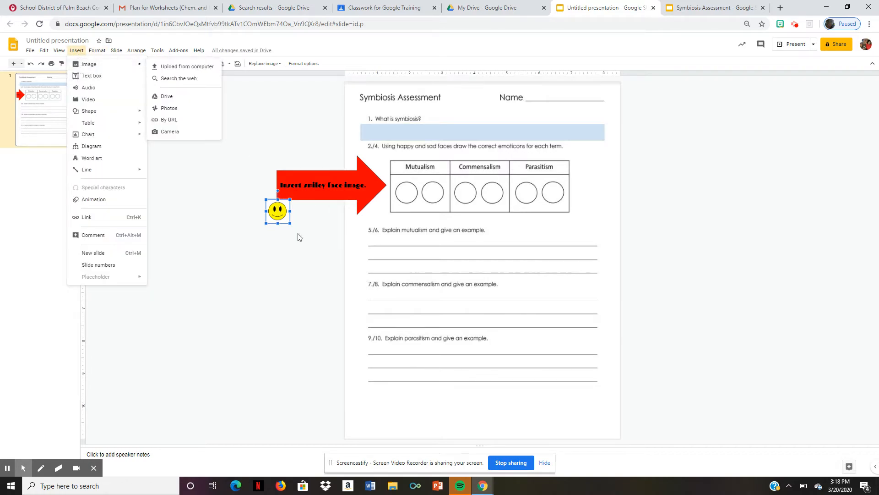
{"action": "left_click", "coordinate": [280, 218]}
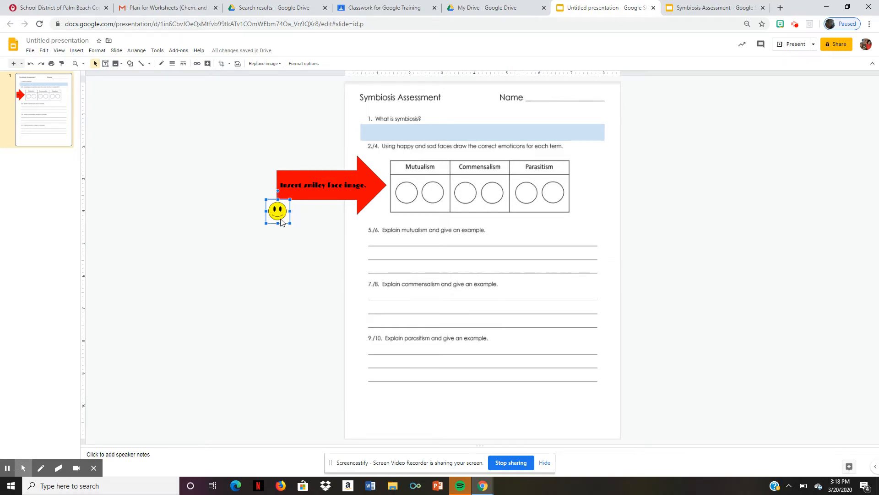
- Place a copy of the smiley face on the first Mutualism circle, keeping the original beside the page
{"action": "left_click_drag", "start_coordinate": [282, 222], "coordinate": [405, 189]}
{"action": "left_click", "coordinate": [409, 266]}
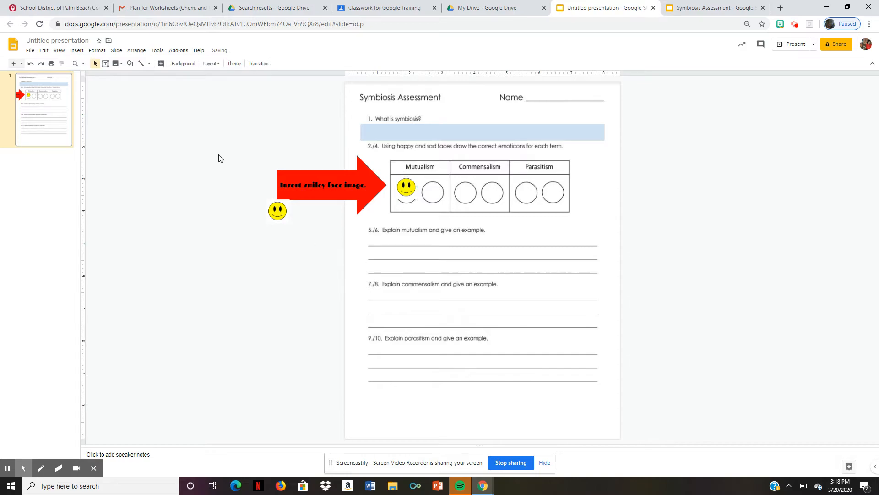
- Add a text box over the answer lines of question 5./6. and fill it with light blue
{"action": "left_click", "coordinate": [105, 64]}
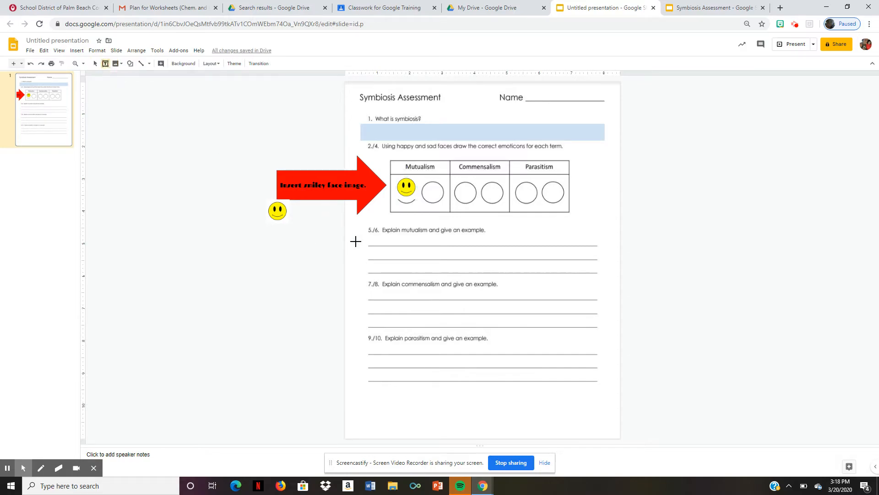
{"action": "left_click_drag", "start_coordinate": [367, 237], "coordinate": [599, 275]}
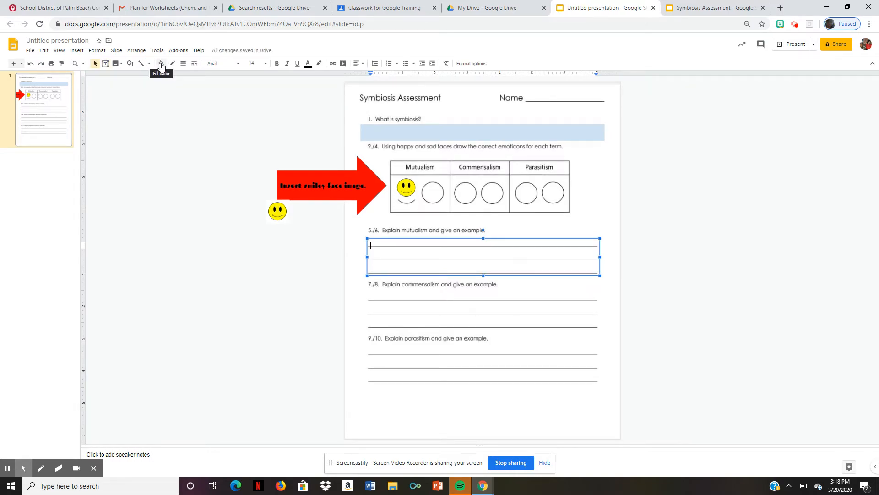
{"action": "left_click", "coordinate": [161, 64]}
{"action": "left_click", "coordinate": [210, 119]}
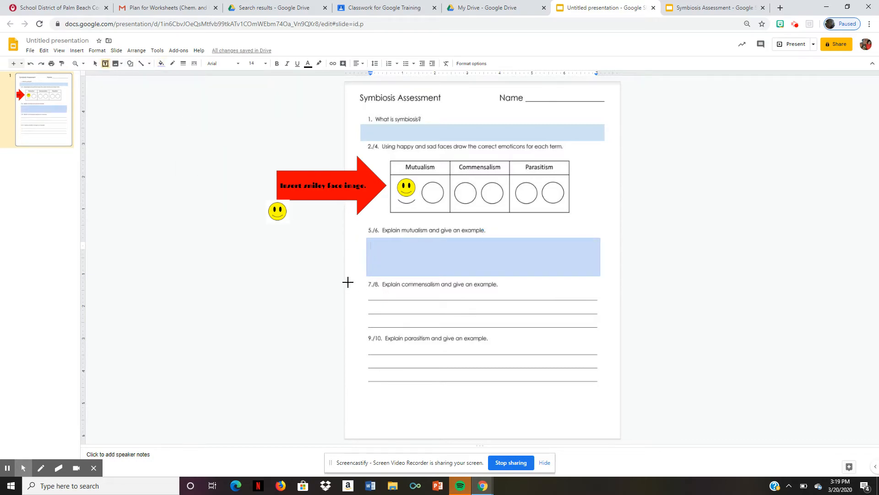
- Add light blue text boxes over the answer lines of questions 7./8. and 9./10
{"action": "left_click_drag", "start_coordinate": [364, 290], "coordinate": [602, 332]}
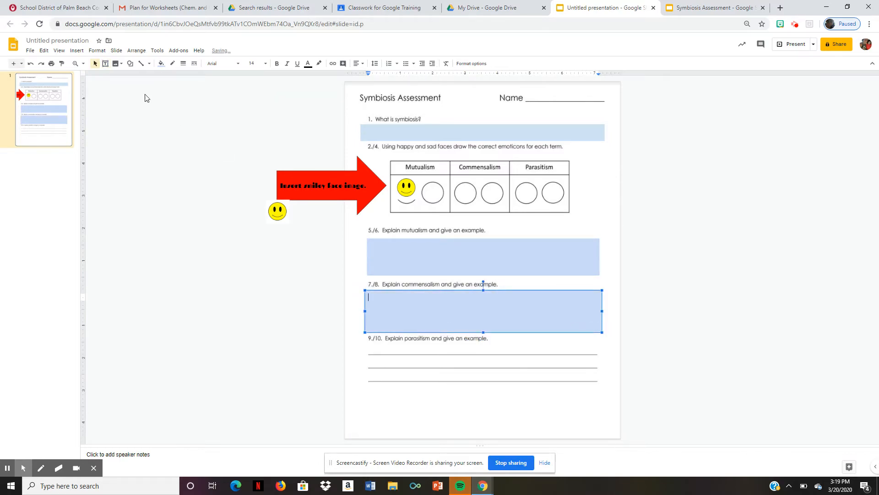
{"action": "left_click", "coordinate": [105, 63]}
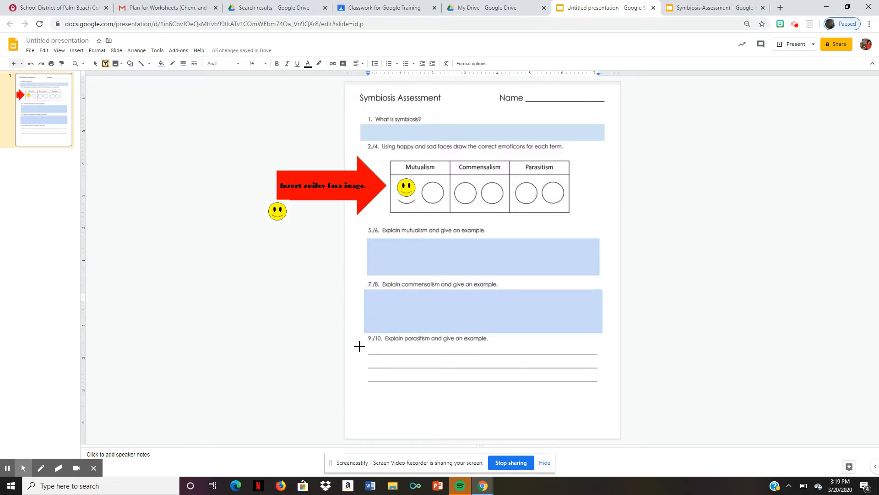
{"action": "left_click_drag", "start_coordinate": [367, 345], "coordinate": [599, 411]}
{"action": "left_click", "coordinate": [652, 386]}
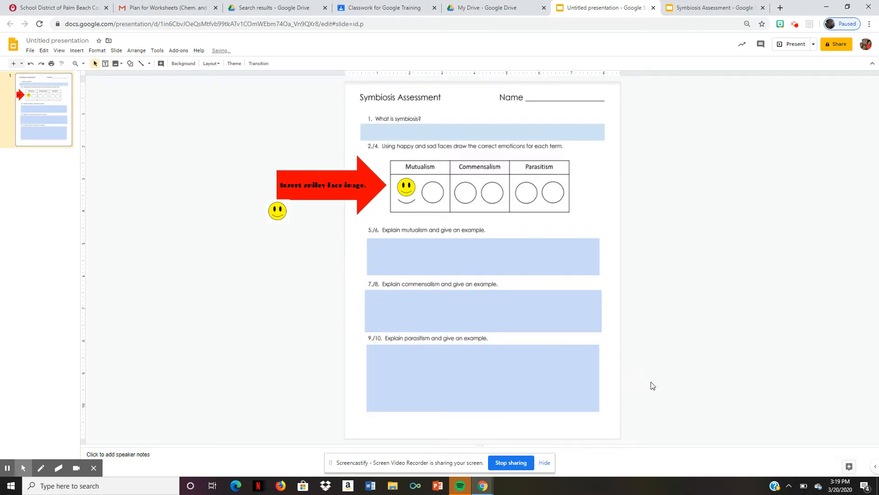
- Move the smiley face copy from the Mutualism circle off the page, below the other smiley face
{"action": "left_click", "coordinate": [405, 196]}
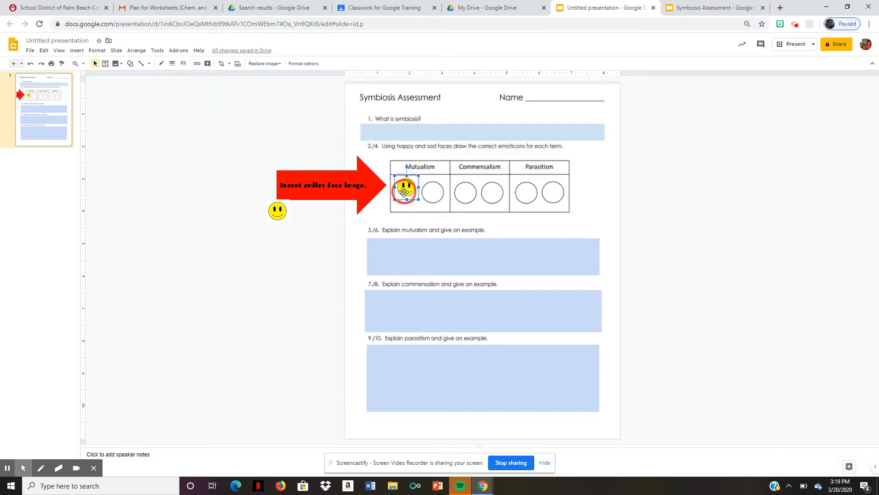
{"action": "left_click_drag", "start_coordinate": [416, 197], "coordinate": [304, 239]}
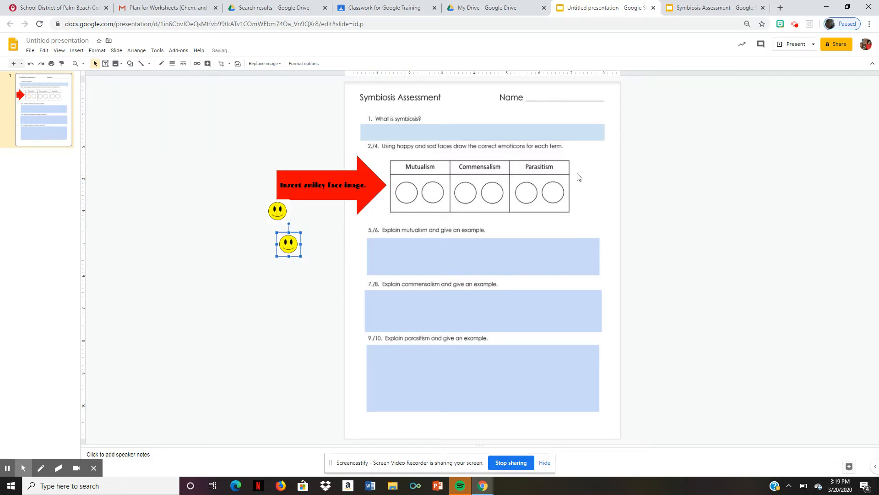